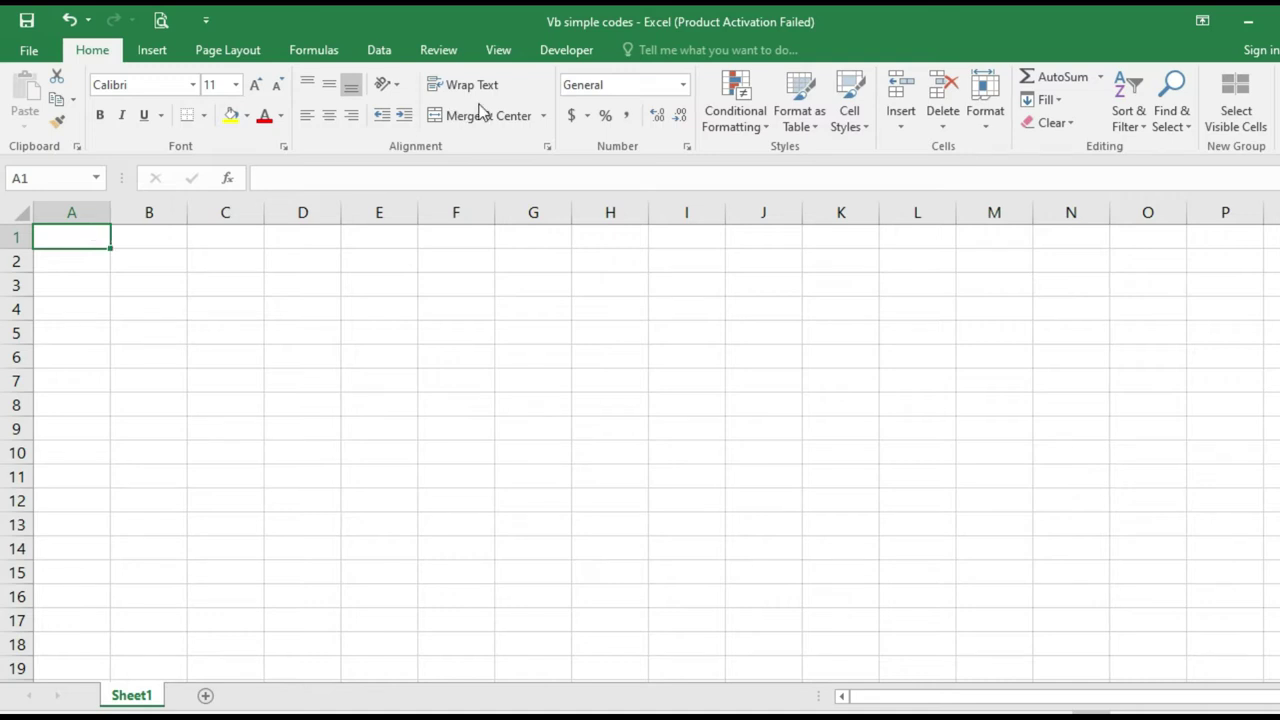
From the Developer tab, insert an ActiveX command button drawn over cells A1:B2
click(542, 56)
click(545, 52)
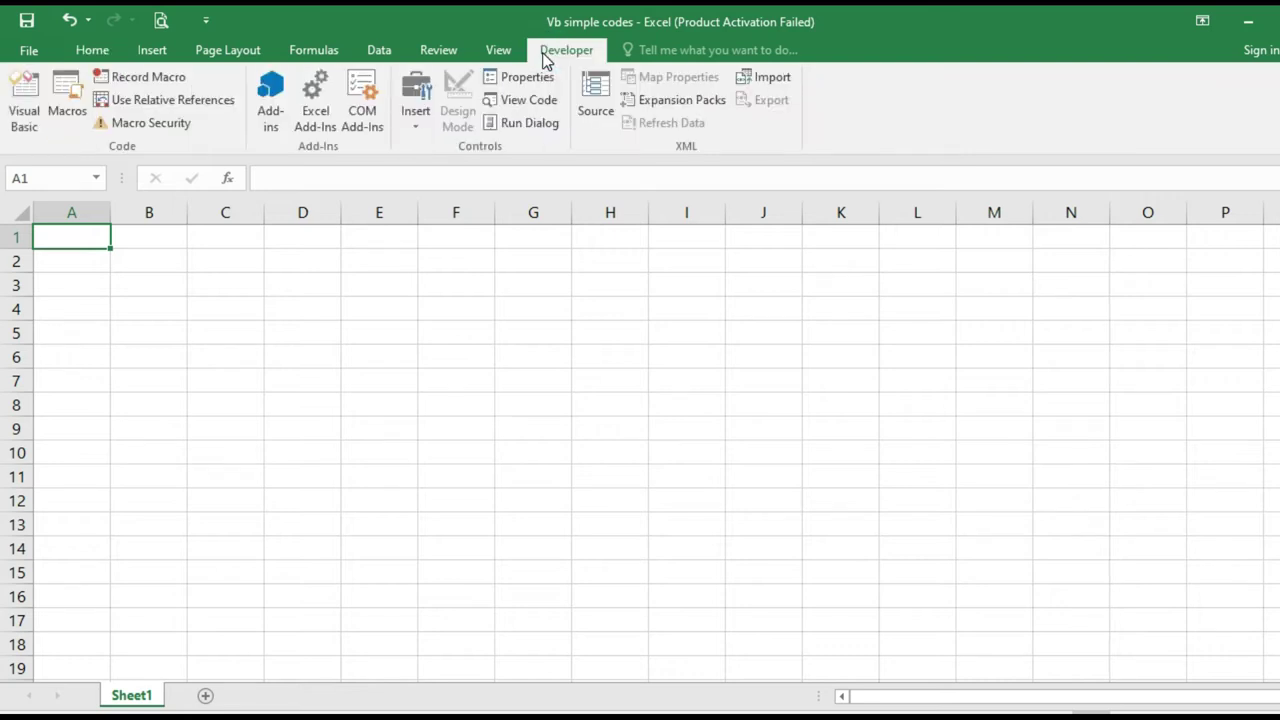
click(406, 130)
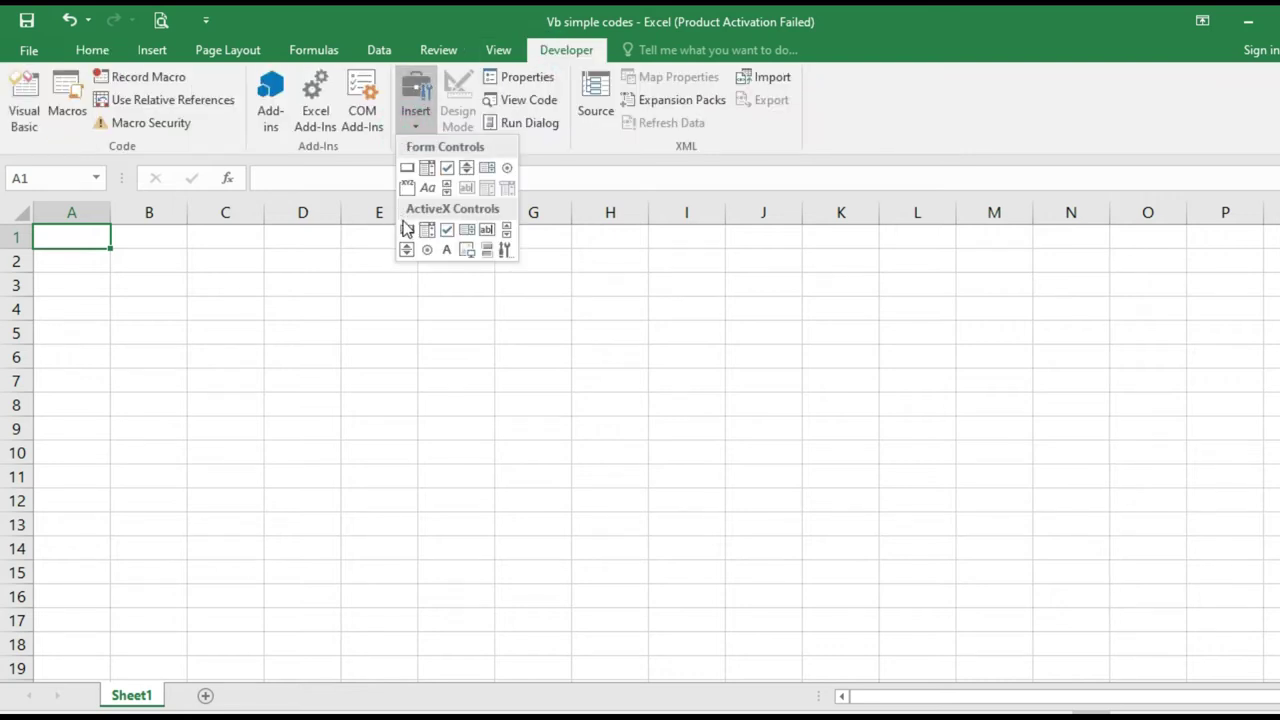
click(406, 229)
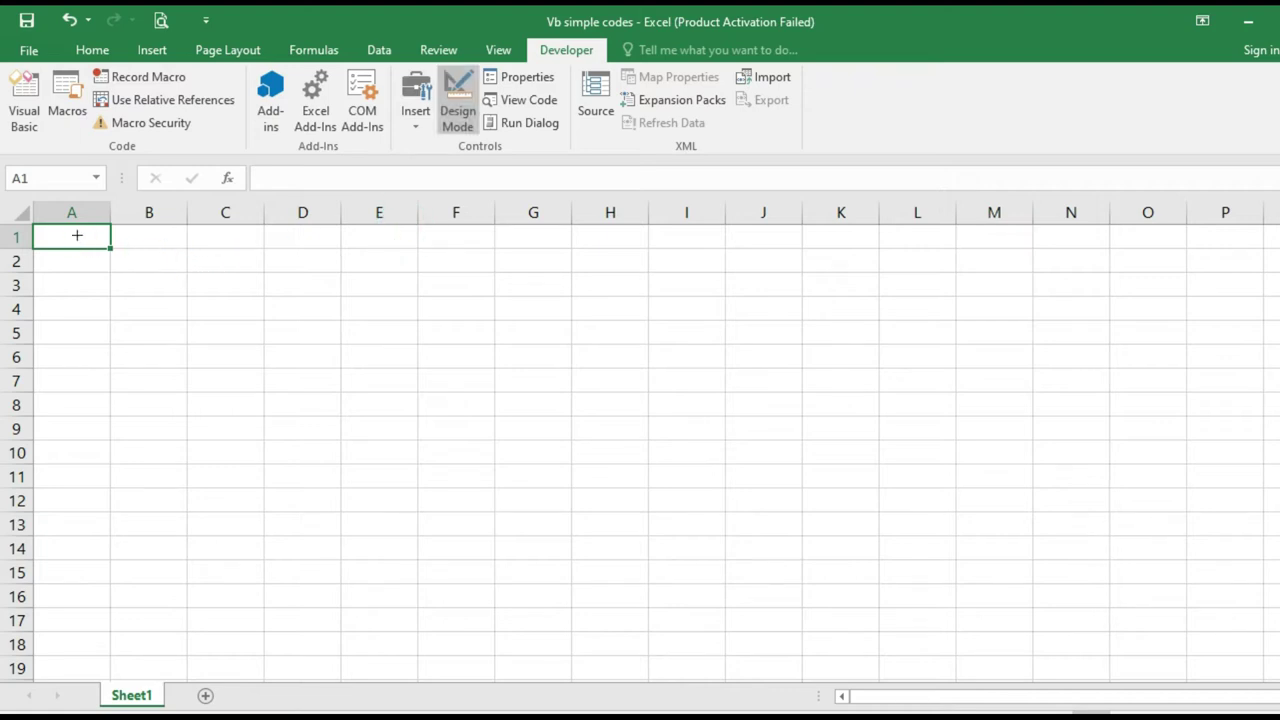
drag(78, 237, 175, 266)
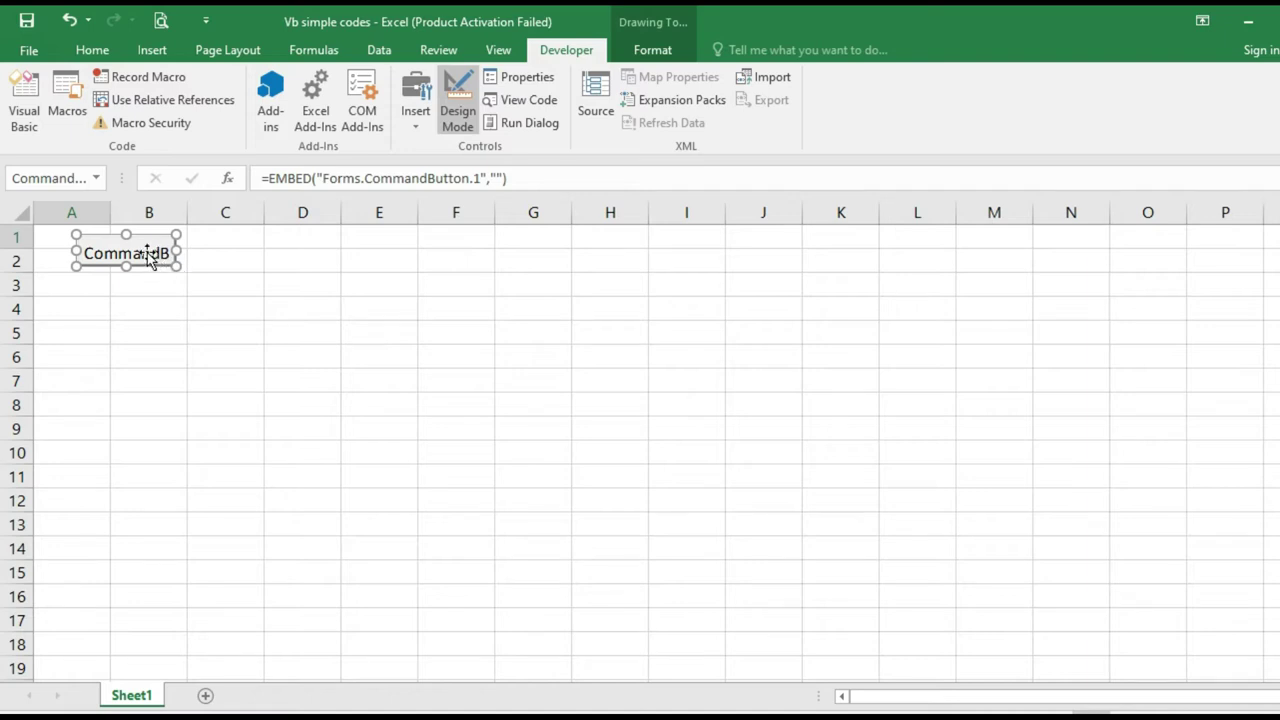
Change the button's Caption property to 'Show text' and close the Properties window
right_click(148, 256)
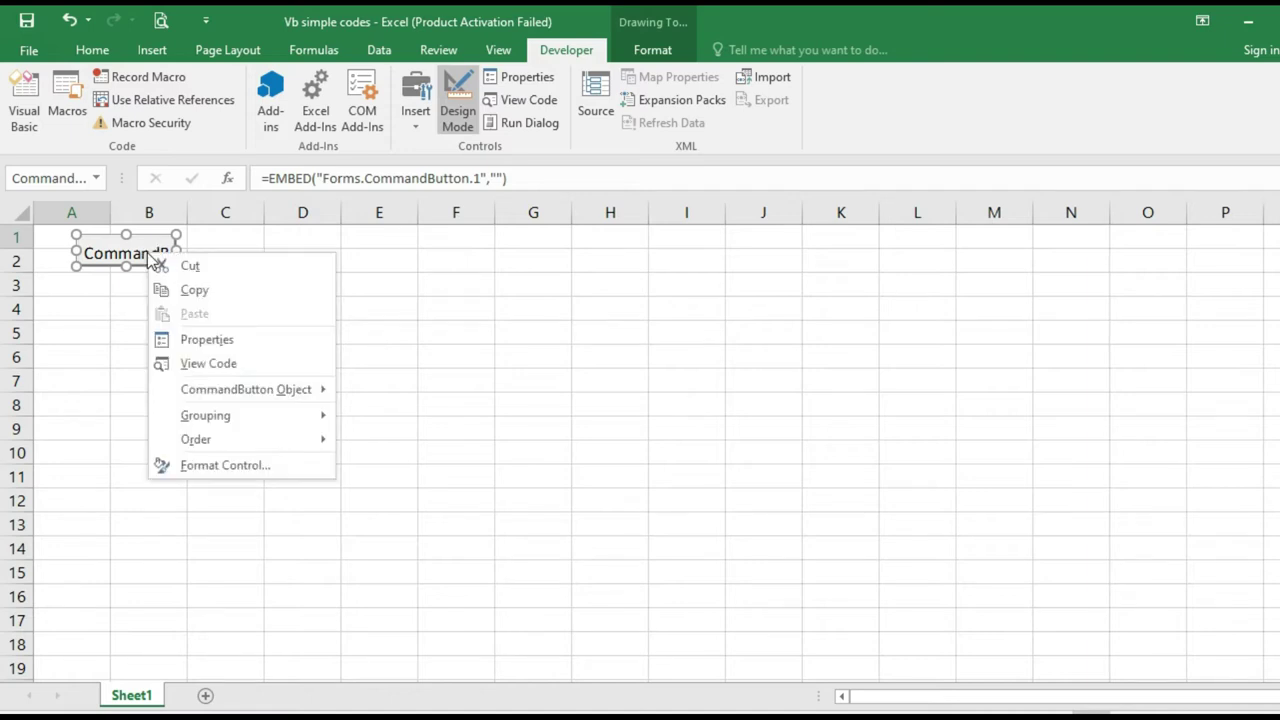
click(226, 340)
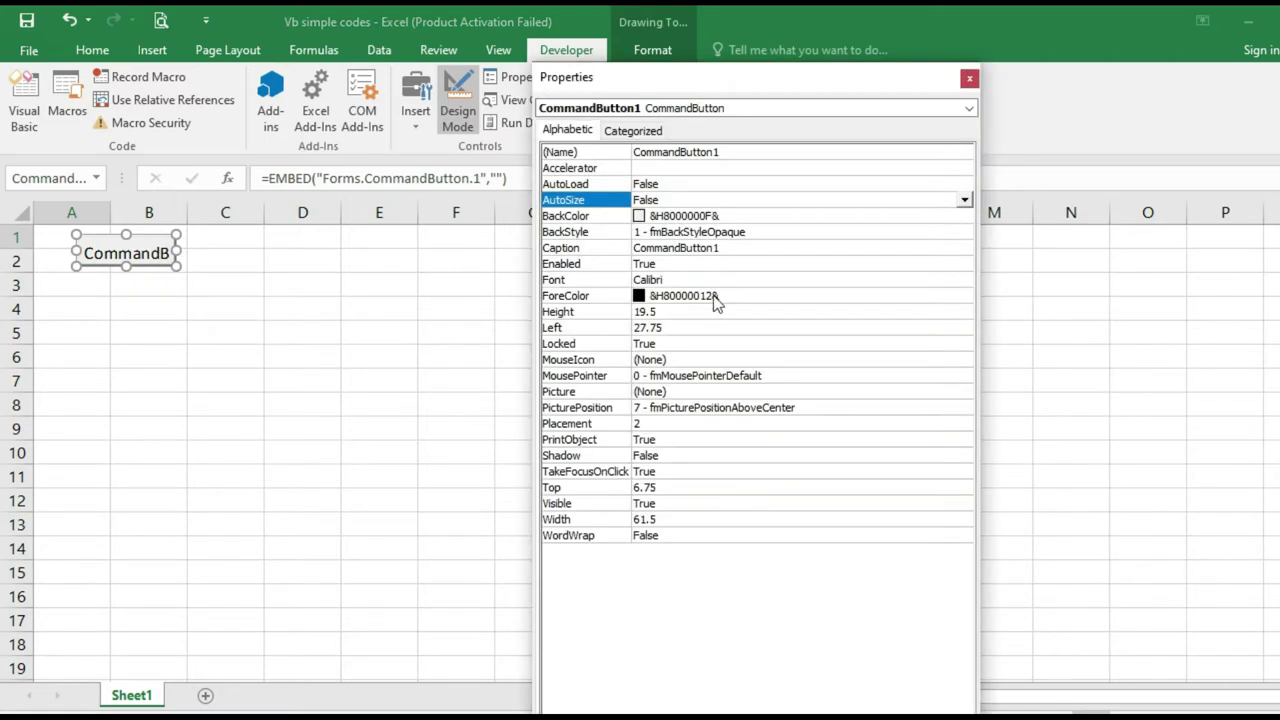
click(730, 249)
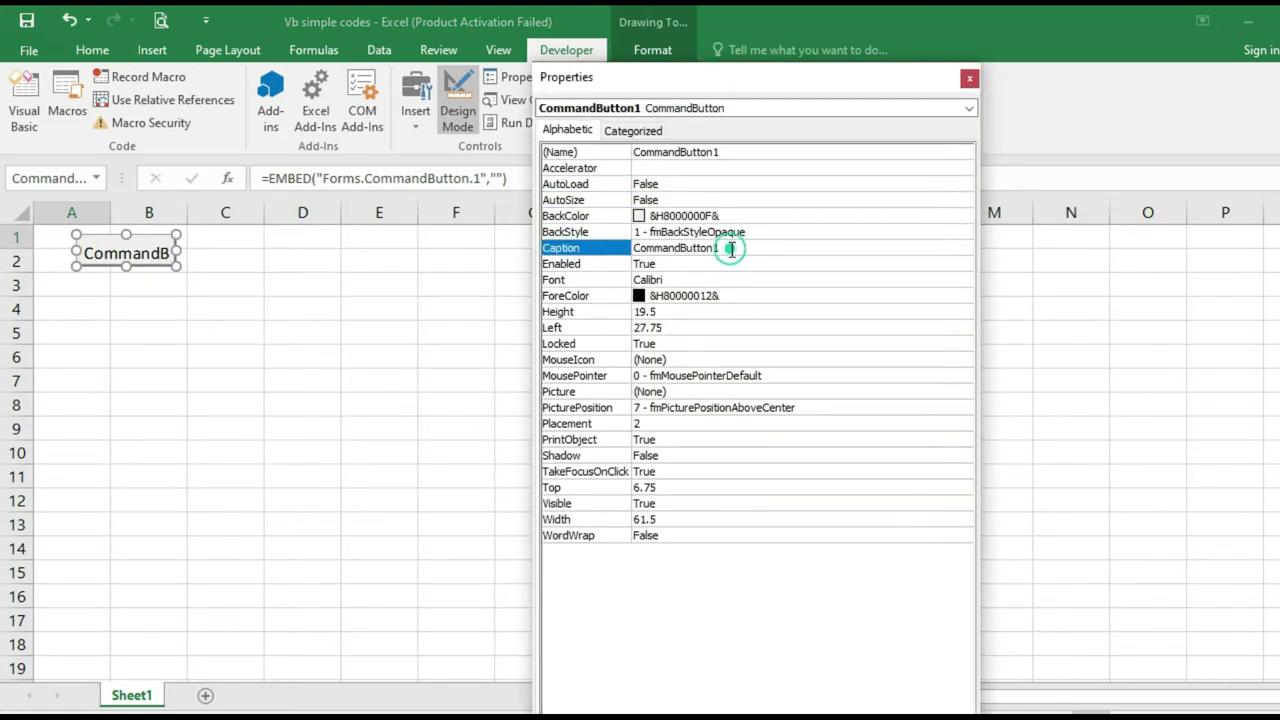
click(730, 249)
key(BackSpace)
key(BackSpace)
key(BackSpace)
key(BackSpace)
key(BackSpace)
key(BackSpace)
key(BackSpace)
key(BackSpace)
key(BackSpace)
key(BackSpace)
key(BackSpace)
key(BackSpace)
key(BackSpace)
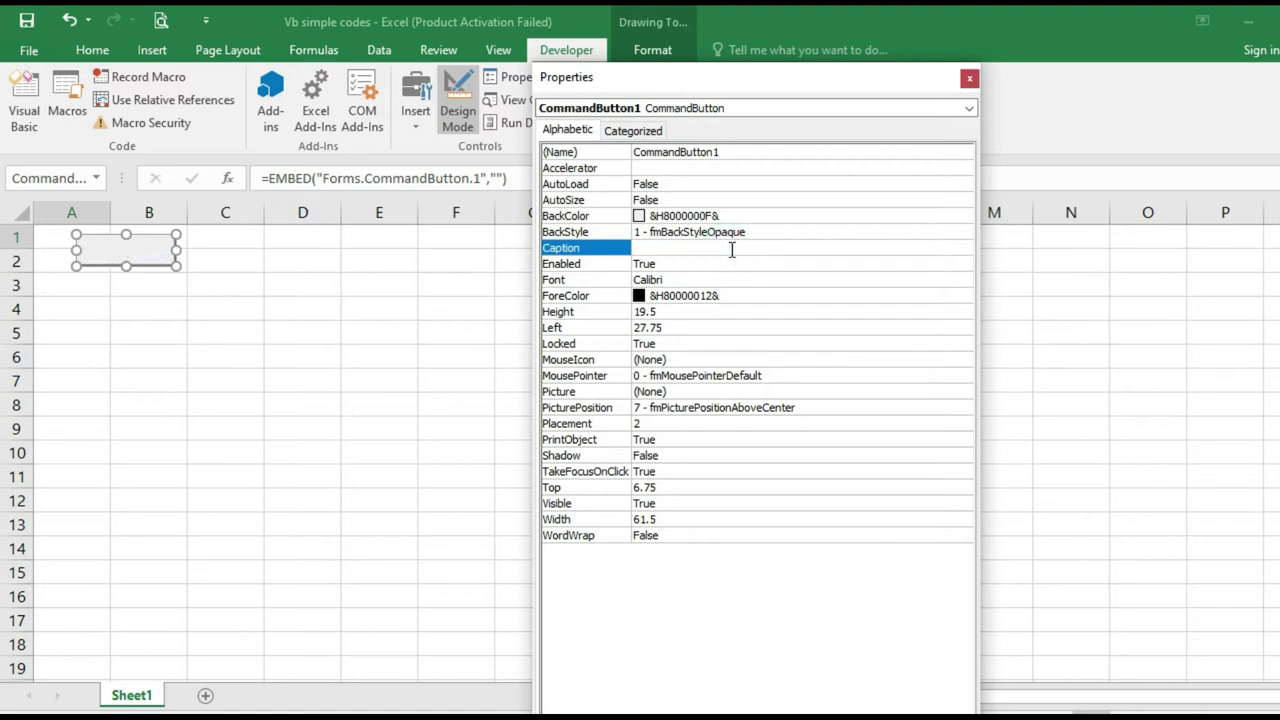
text(Show t)
text(d)
key(BackSpace)
text(ext)
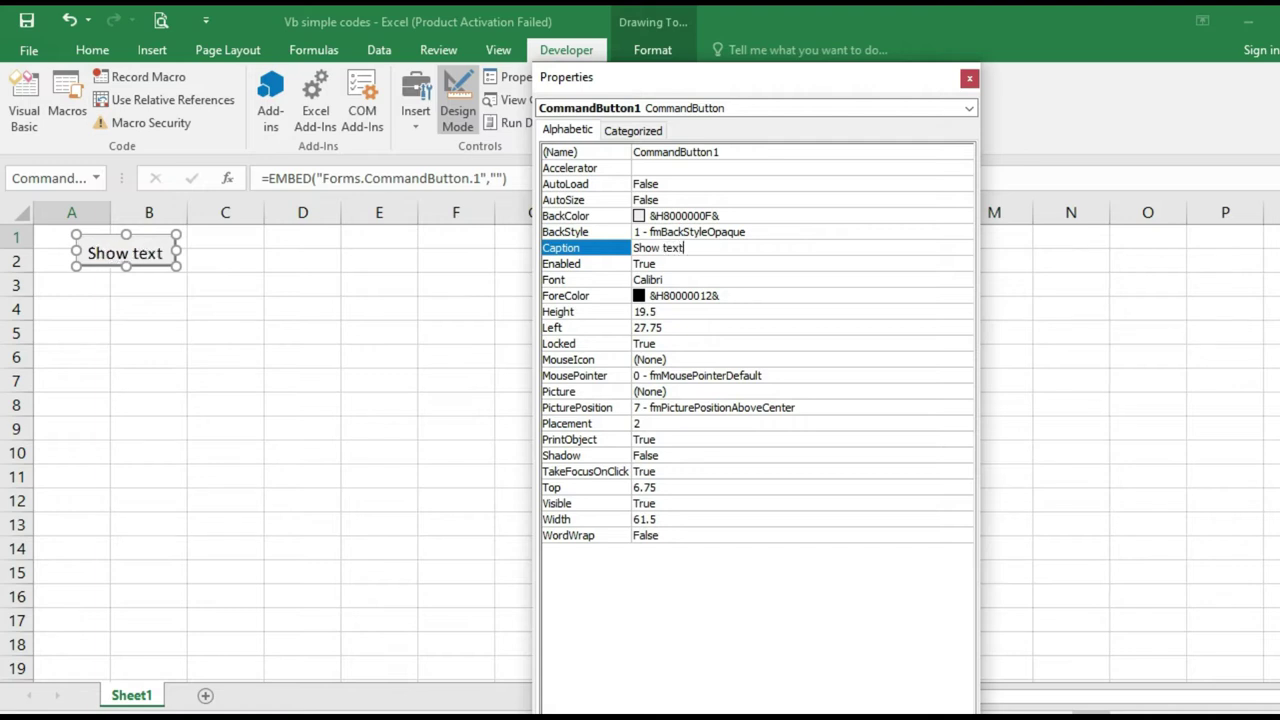
click(691, 265)
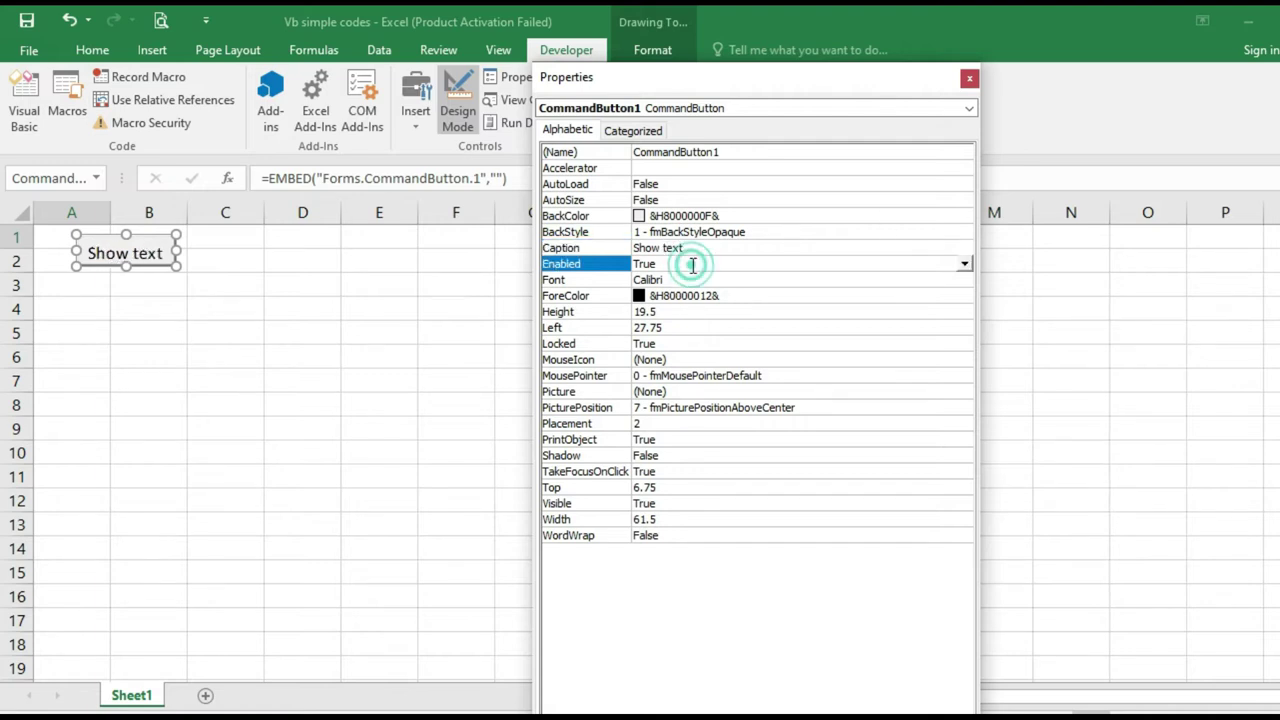
click(969, 79)
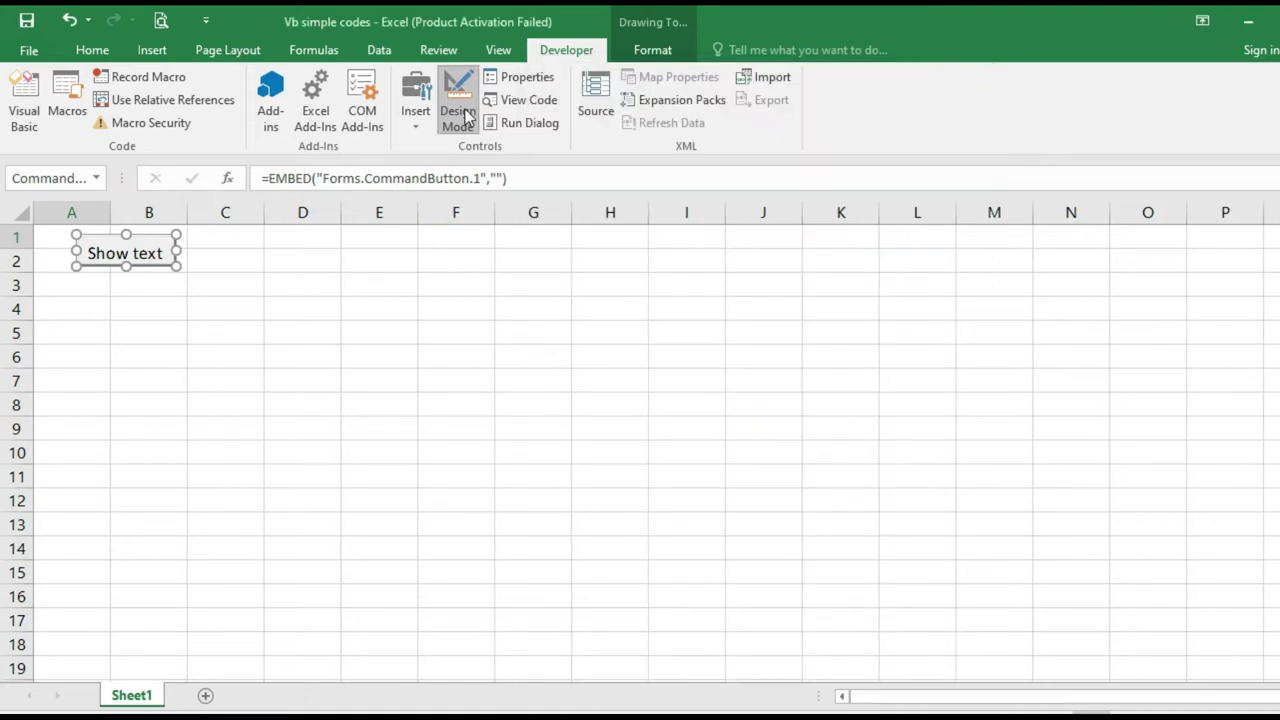
click(222, 284)
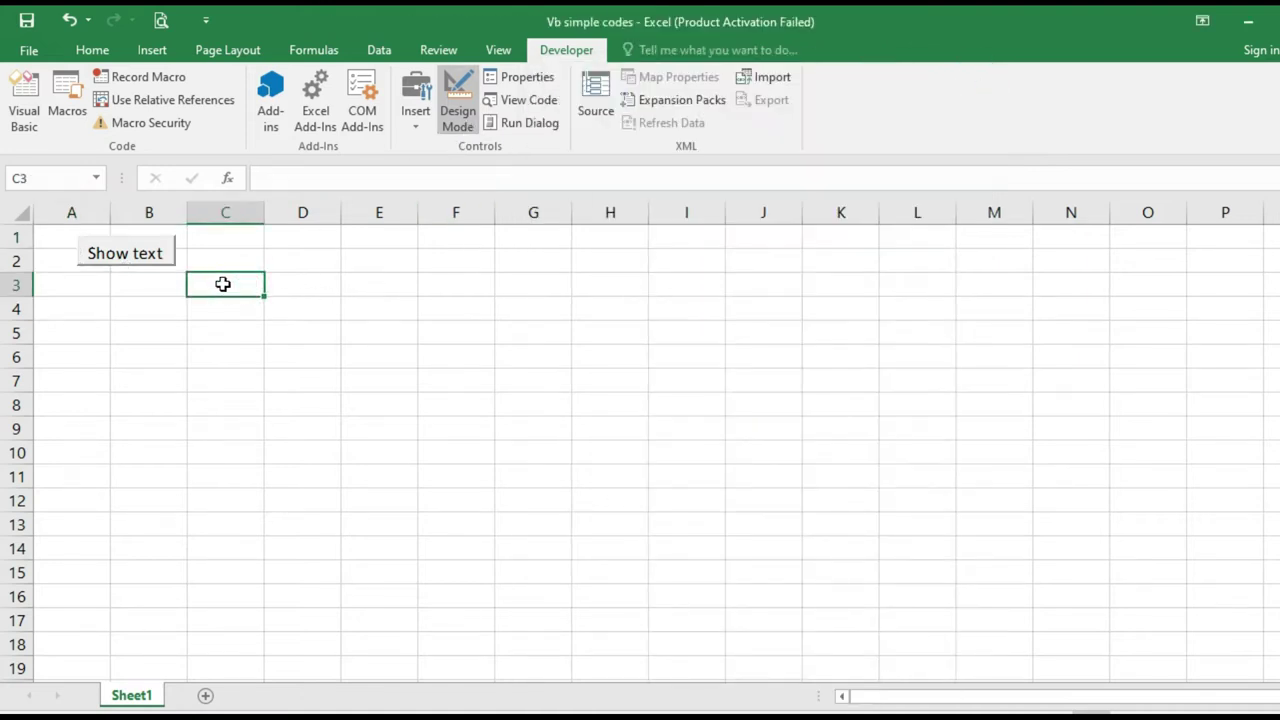
click(150, 259)
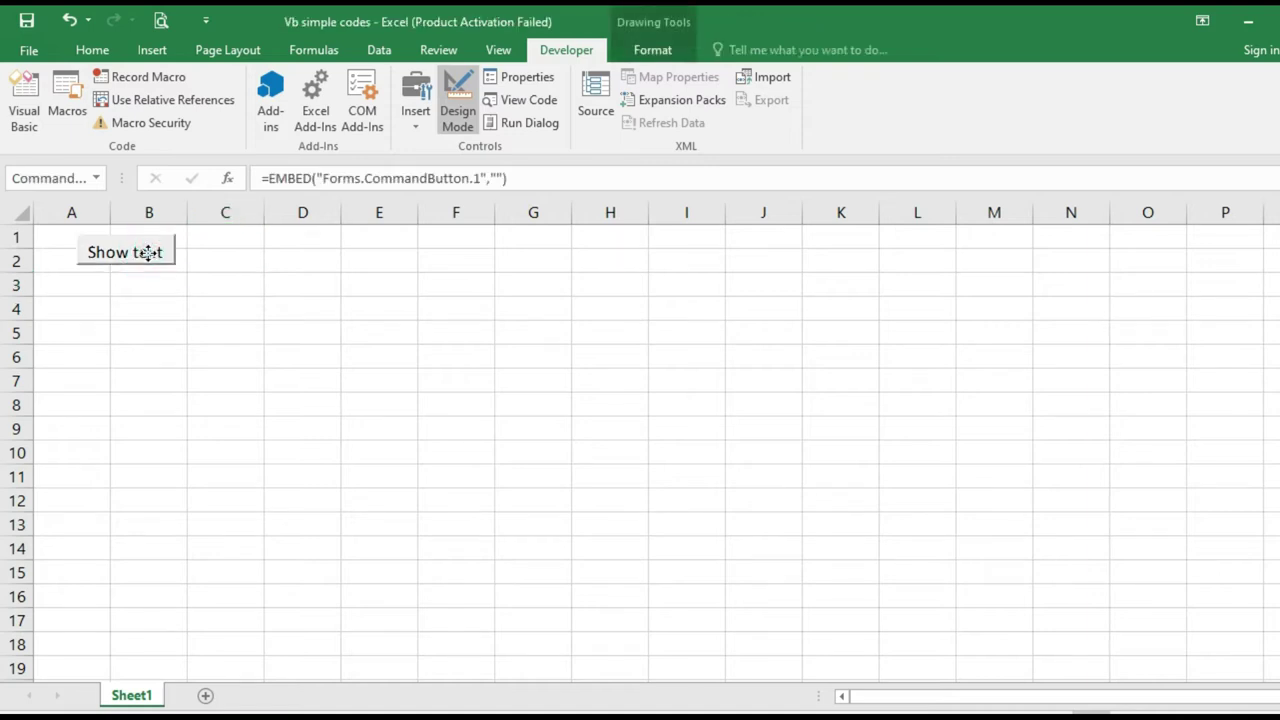
Write Sheet1.Range("F1") = Chr(65) in the button's Click procedure, save, and close the code window
double_click(150, 257)
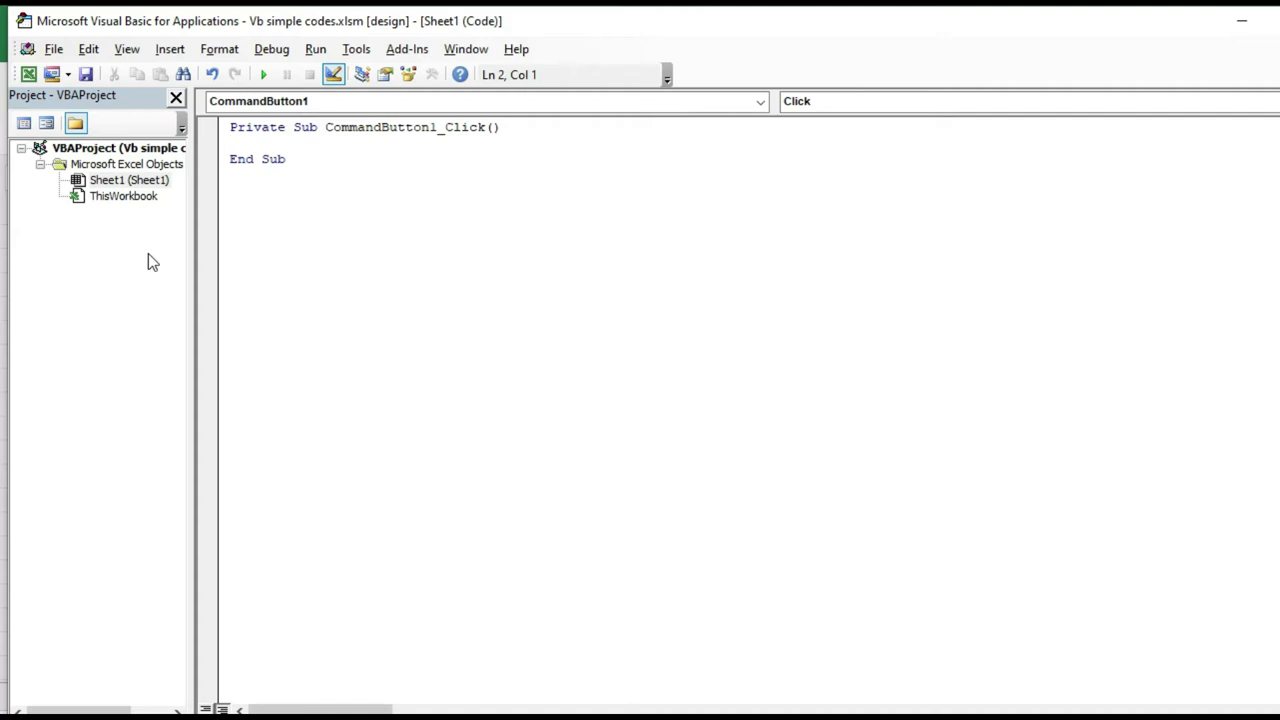
text(s)
text(heet)
text(.ra)
text(nge)
text(()
text(")
text(F)
text(1)
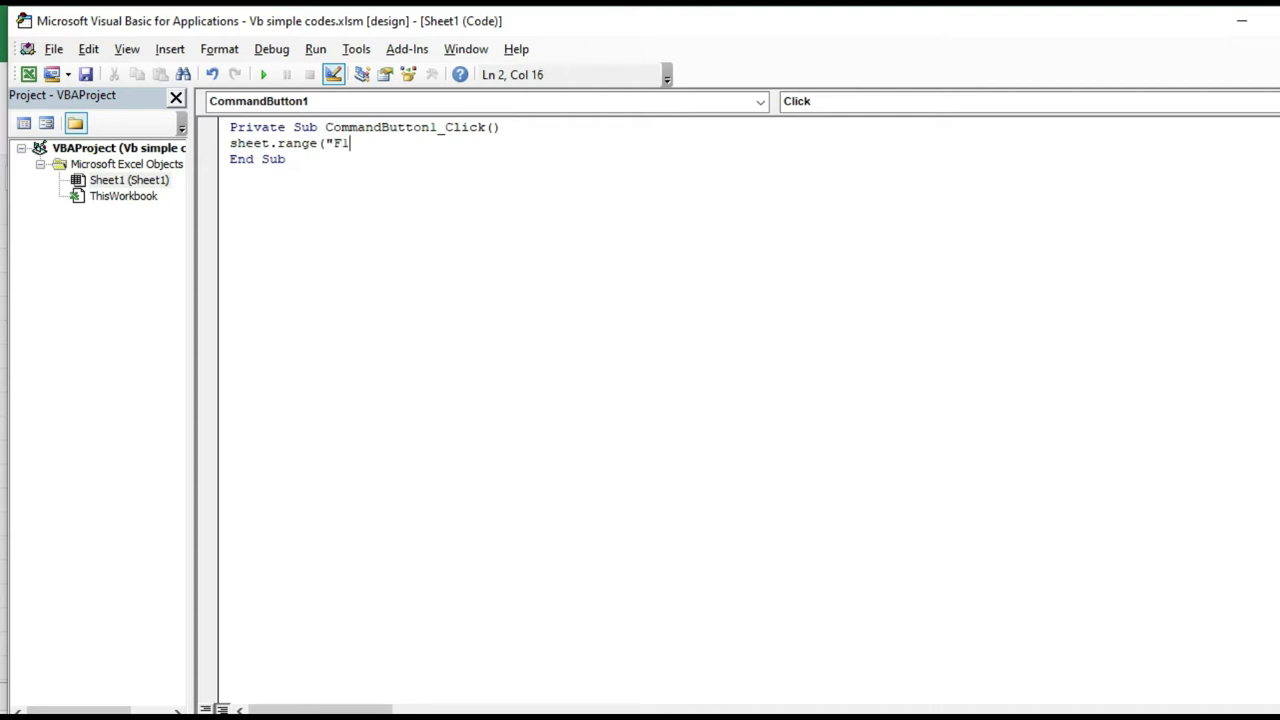
text(")
text())
text( = c)
text(hr)
text(()
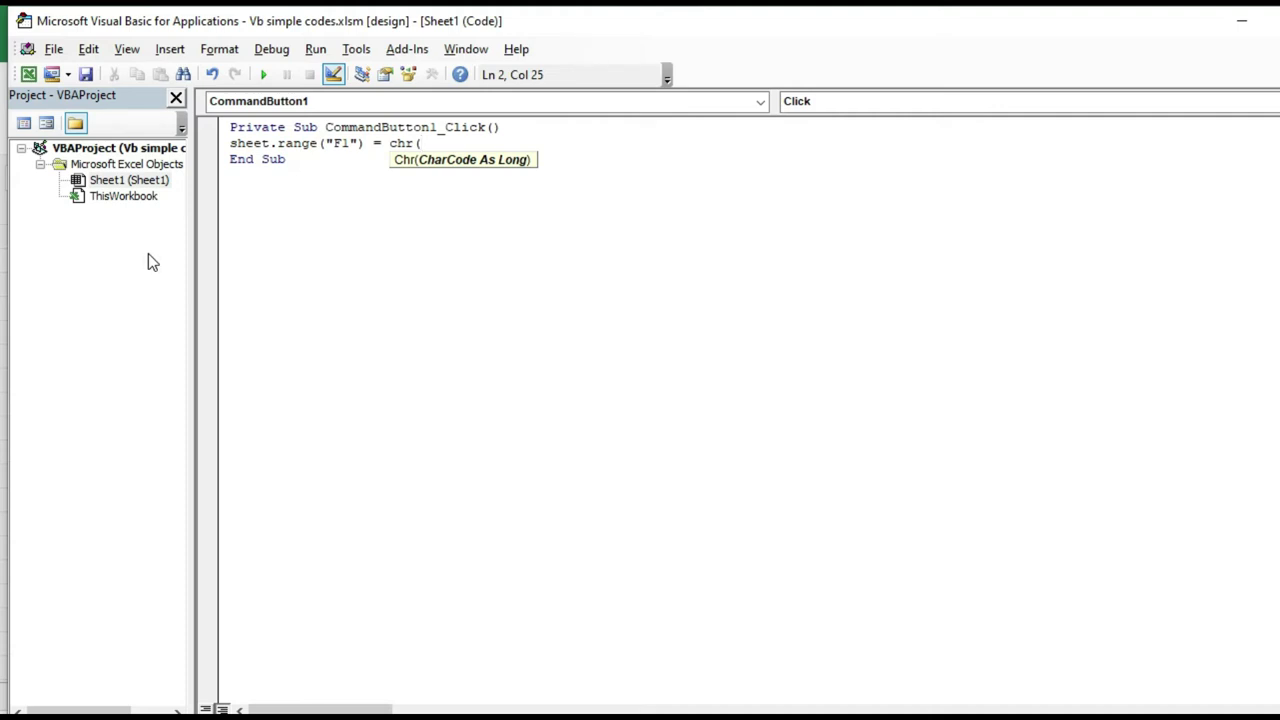
text(6)
text(5))
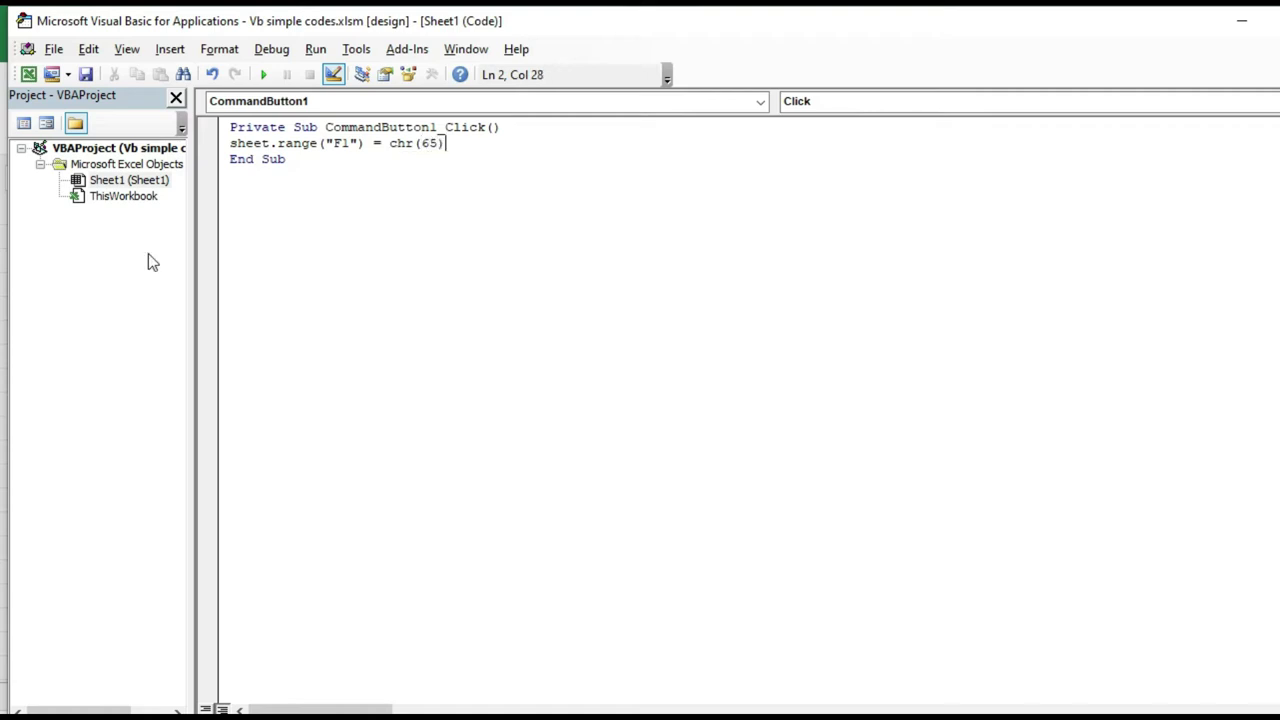
key(Down)
key(Up)
click(85, 74)
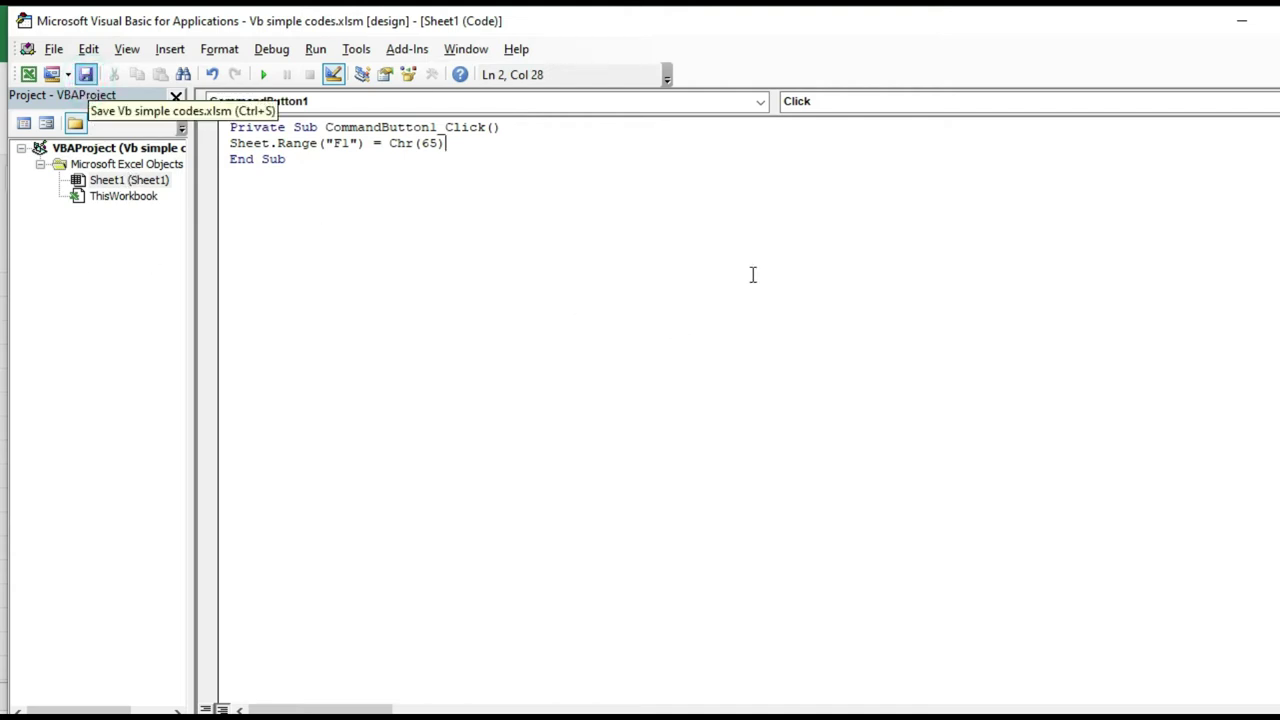
click(489, 184)
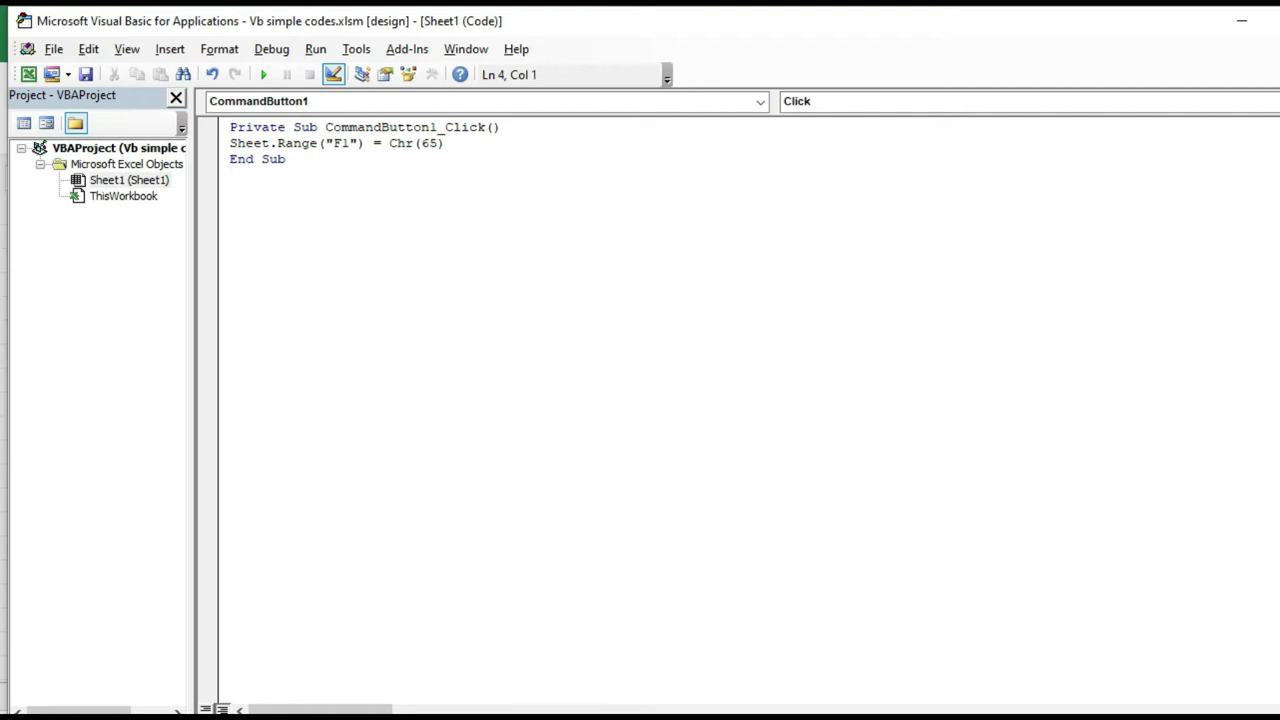
key(ctrl+F4)
Exit Design Mode and run Show text to put A in F1, then reopen its code
key(alt+F11)
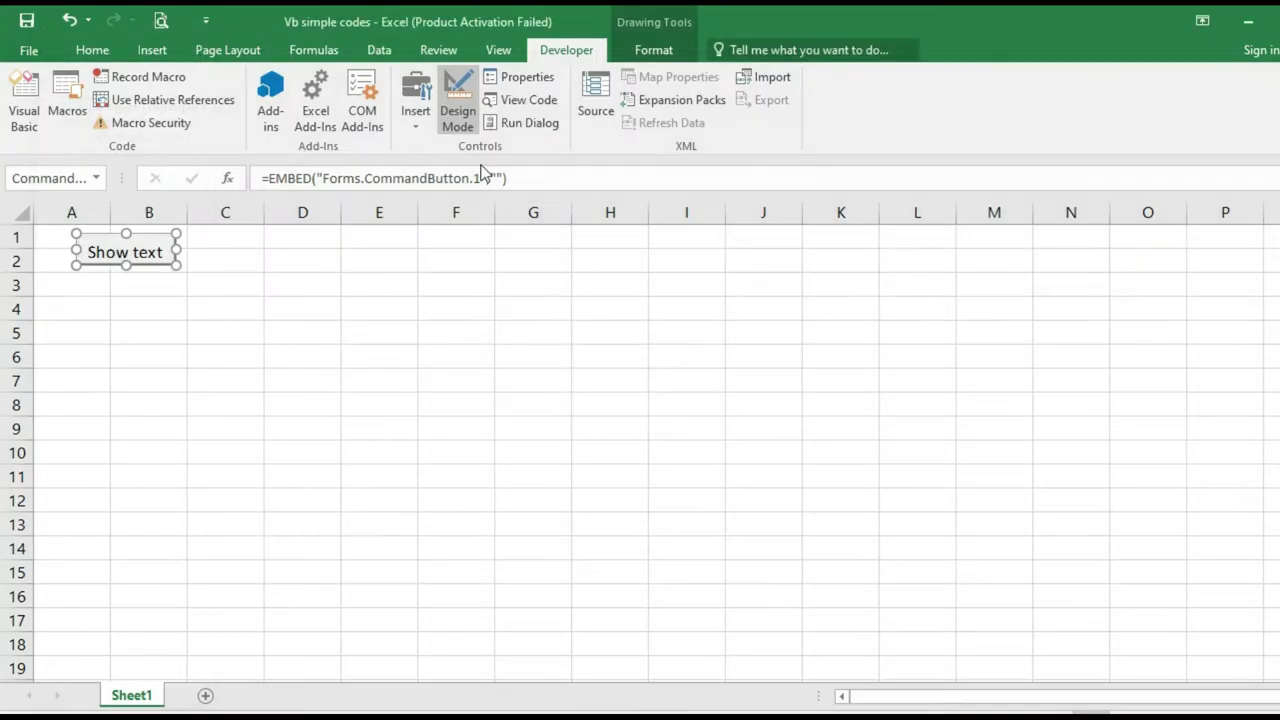
click(458, 112)
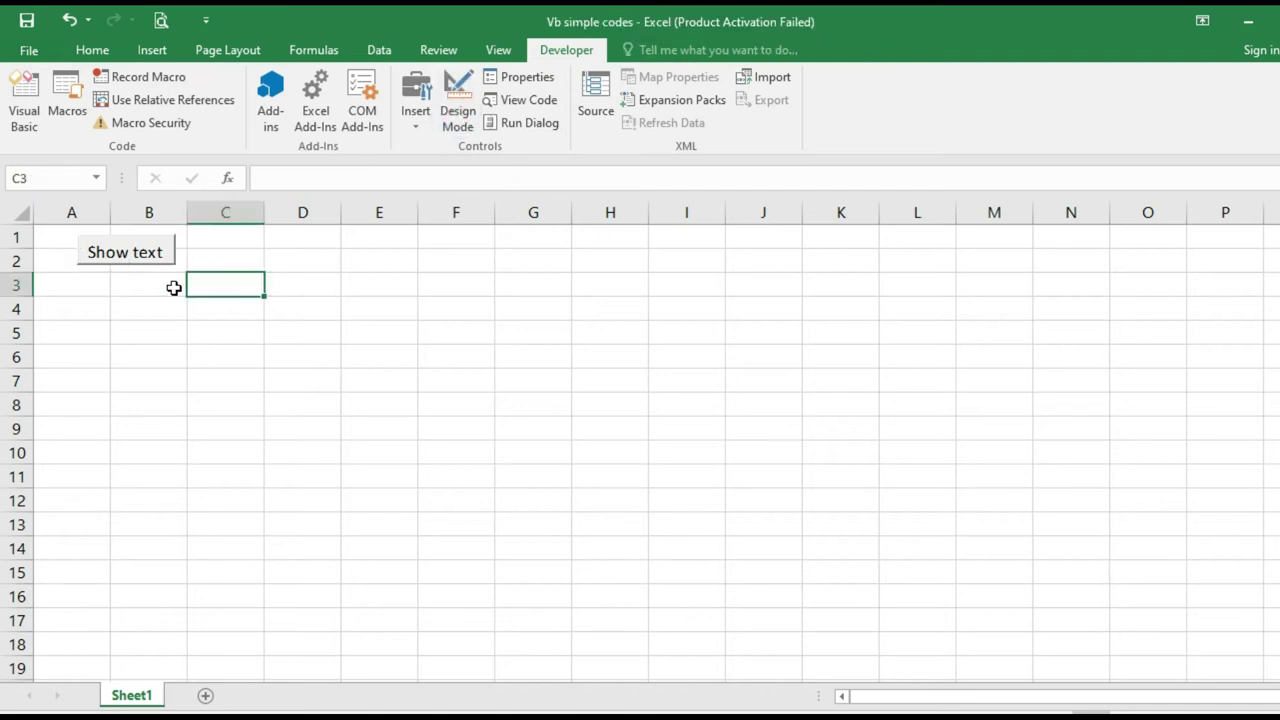
click(132, 255)
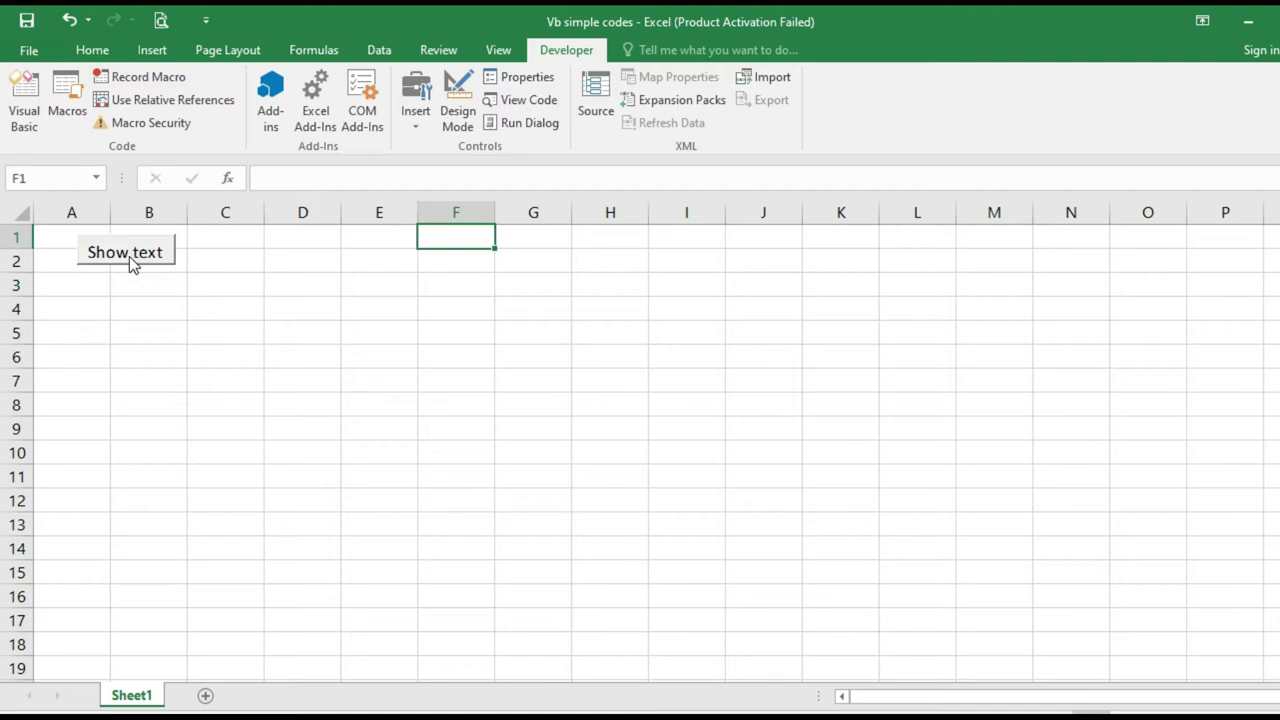
click(131, 262)
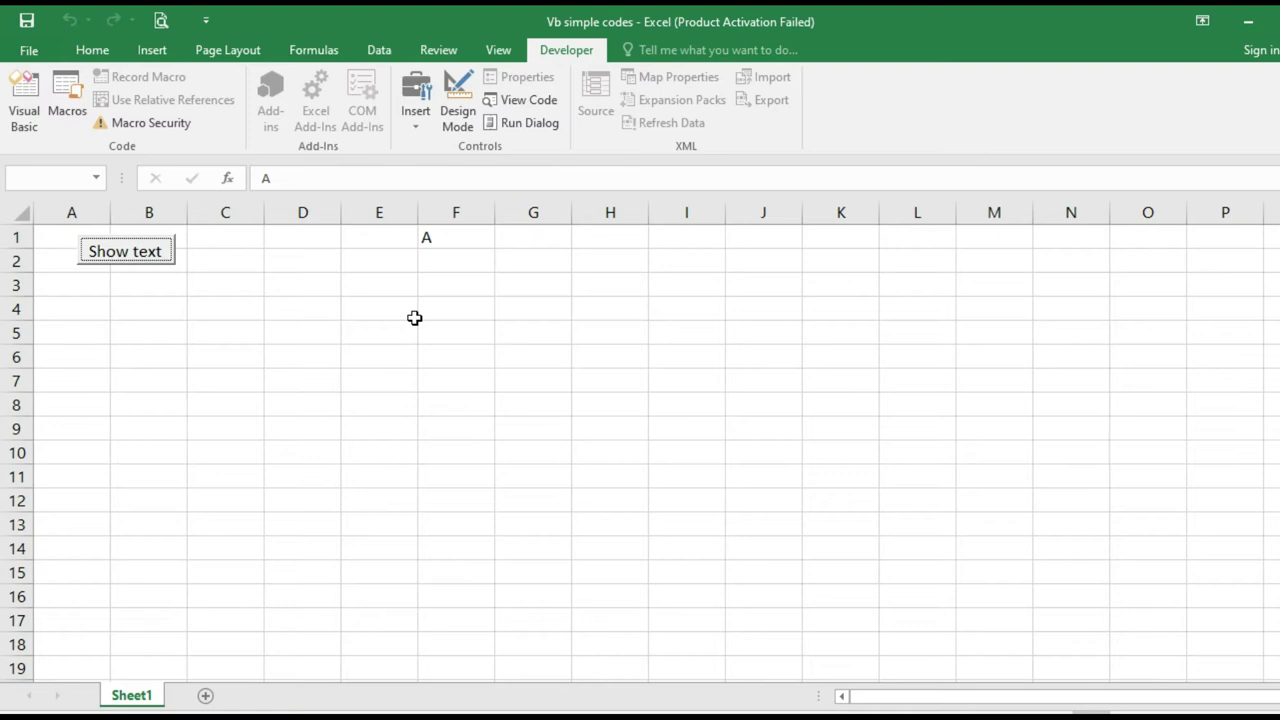
click(463, 115)
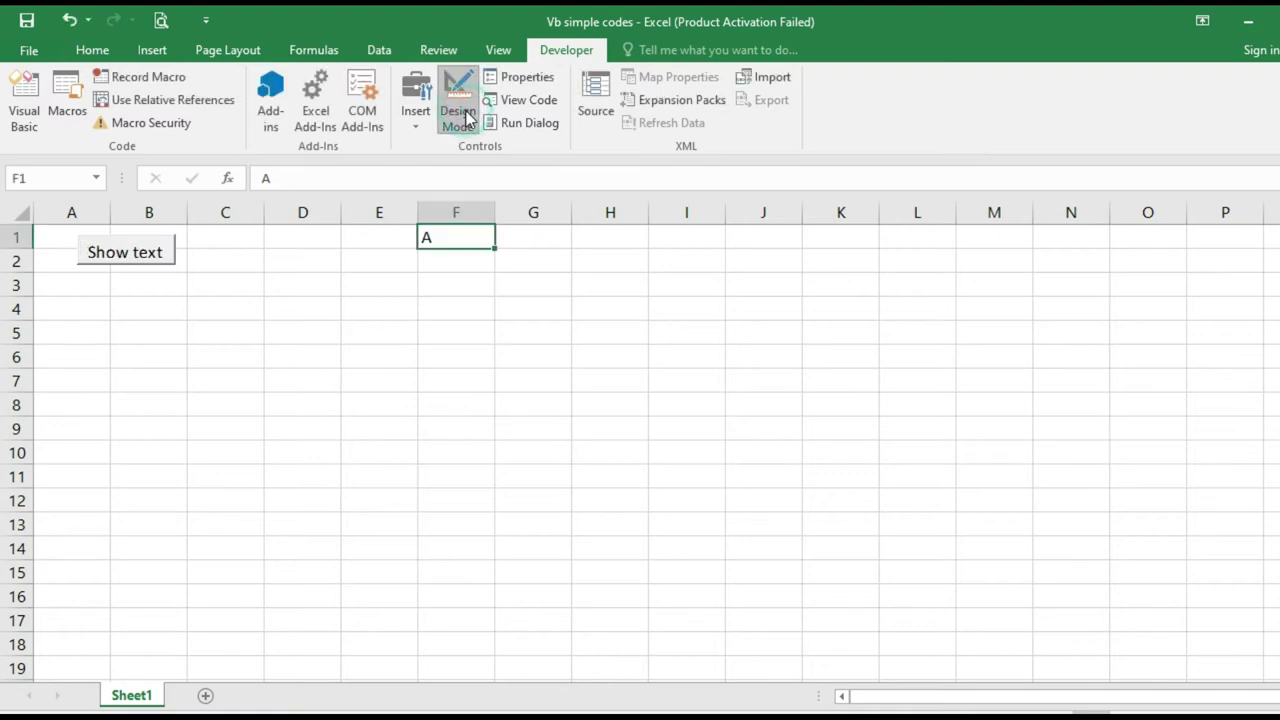
double_click(123, 262)
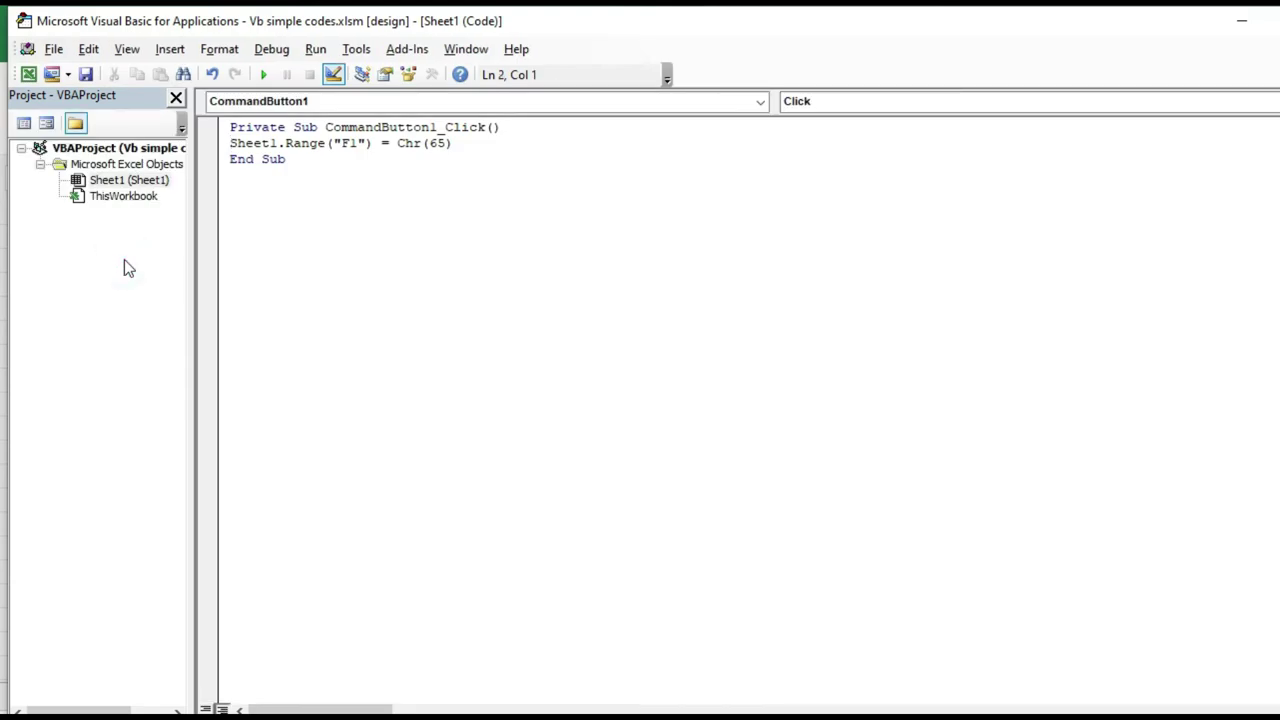
Duplicate the Sheet1.Range("F1") assignment line inside the Click procedure
key(Down)
key(Return)
key(Up)
key(Up)
key(shift+Down)
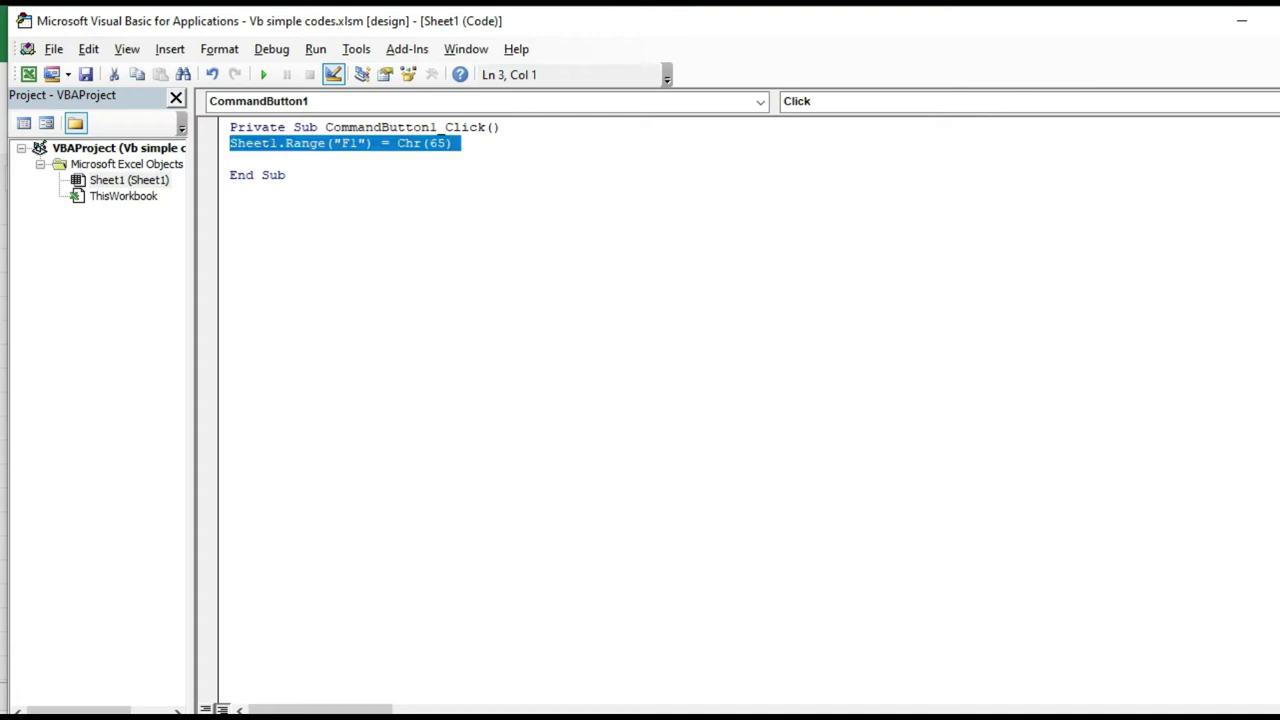
key(ctrl+c)
key(Right)
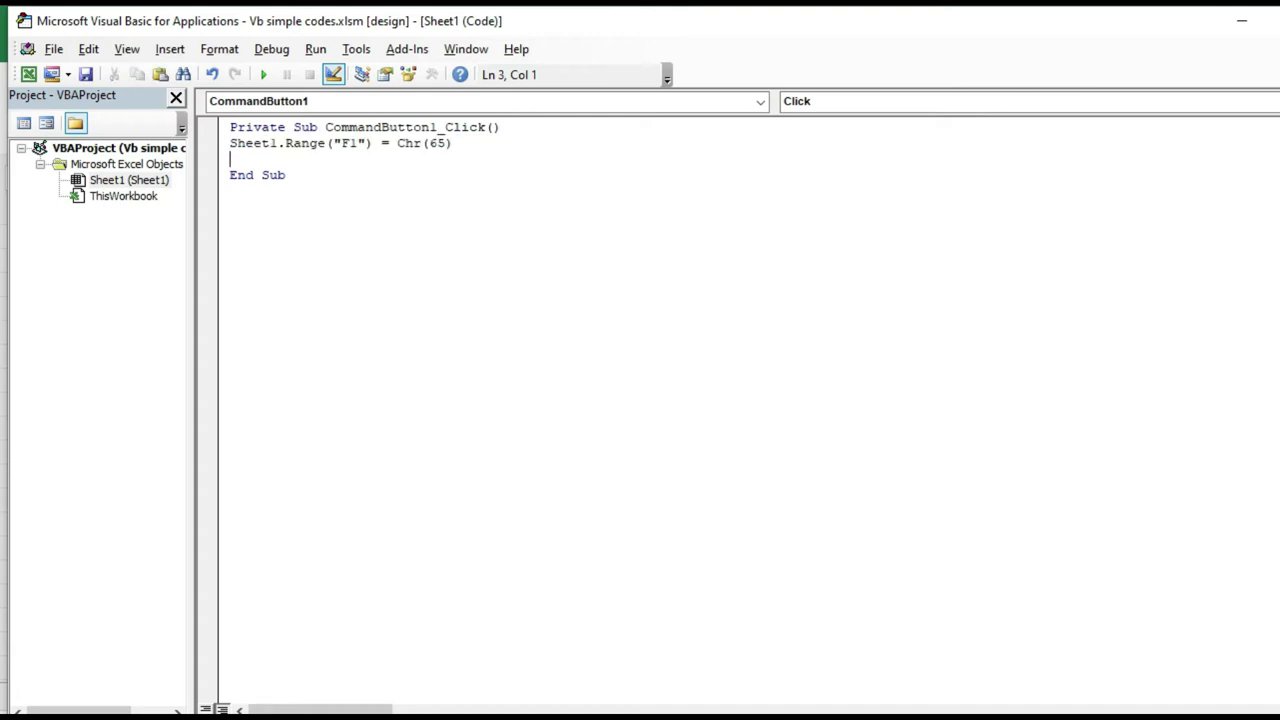
key(ctrl+v)
key(ctrl+v)
key(ctrl+v)
key(ctrl+v)
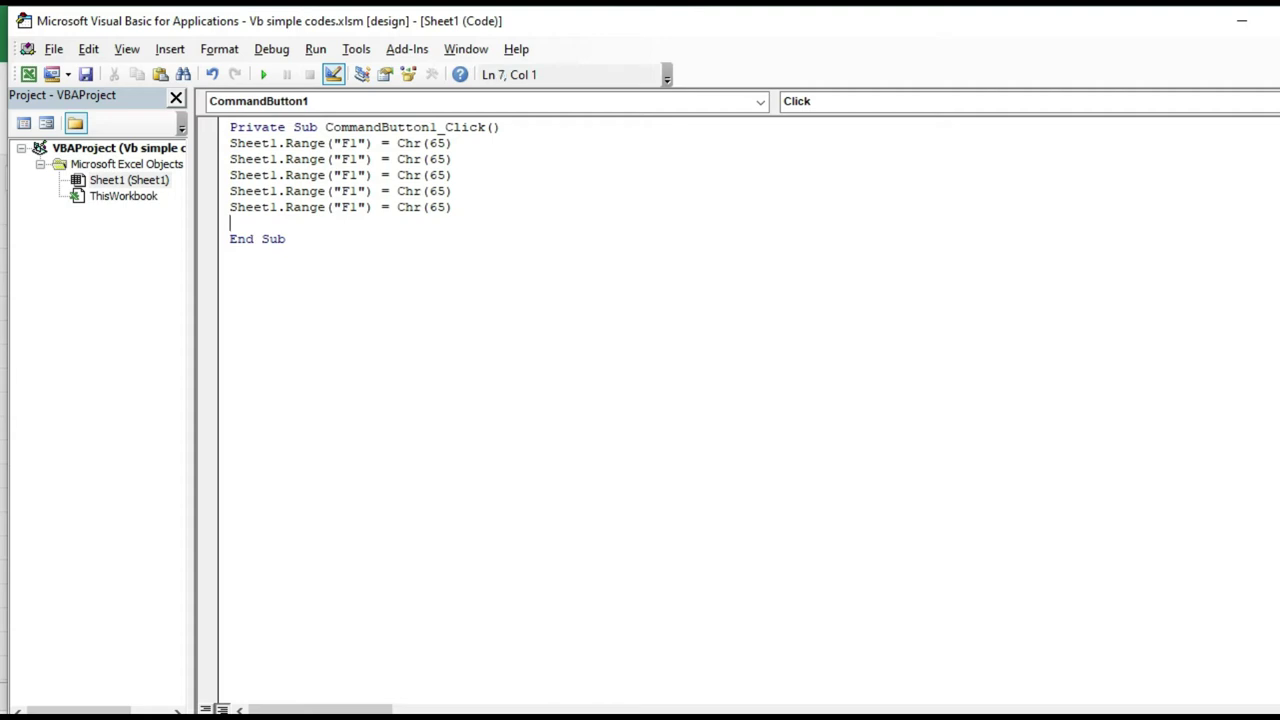
Change the five lines' Chr codes to 78, 73, 83, 65 and 82
key(Up)
key(Up)
key(Up)
key(Up)
key(Up)
key(Right)
key(Right)
key(Right)
key(Right)
key(Right)
key(Right)
key(Right)
key(Right)
key(Right)
key(BackSpace)
key(BackSpace)
text(7)
text(8)
key(Down)
key(BackSpace)
key(BackSpace)
text(7)
text(3)
key(Down)
key(BackSpace)
key(BackSpace)
text(8)
click(448, 190)
key(BackSpace)
key(BackSpace)
text(65)
key(BackSpace)
key(BackSpace)
text(82)
Save the workbook, close the code window, and return to the Excel worksheet
click(285, 226)
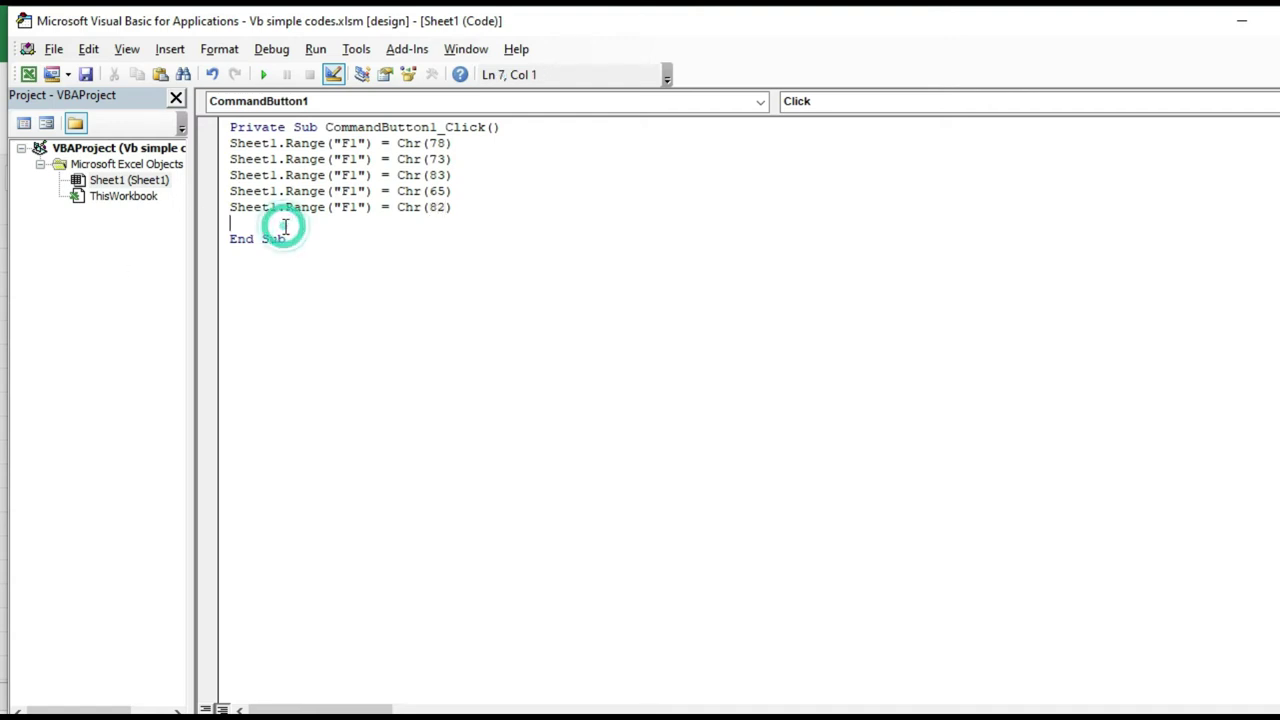
click(86, 74)
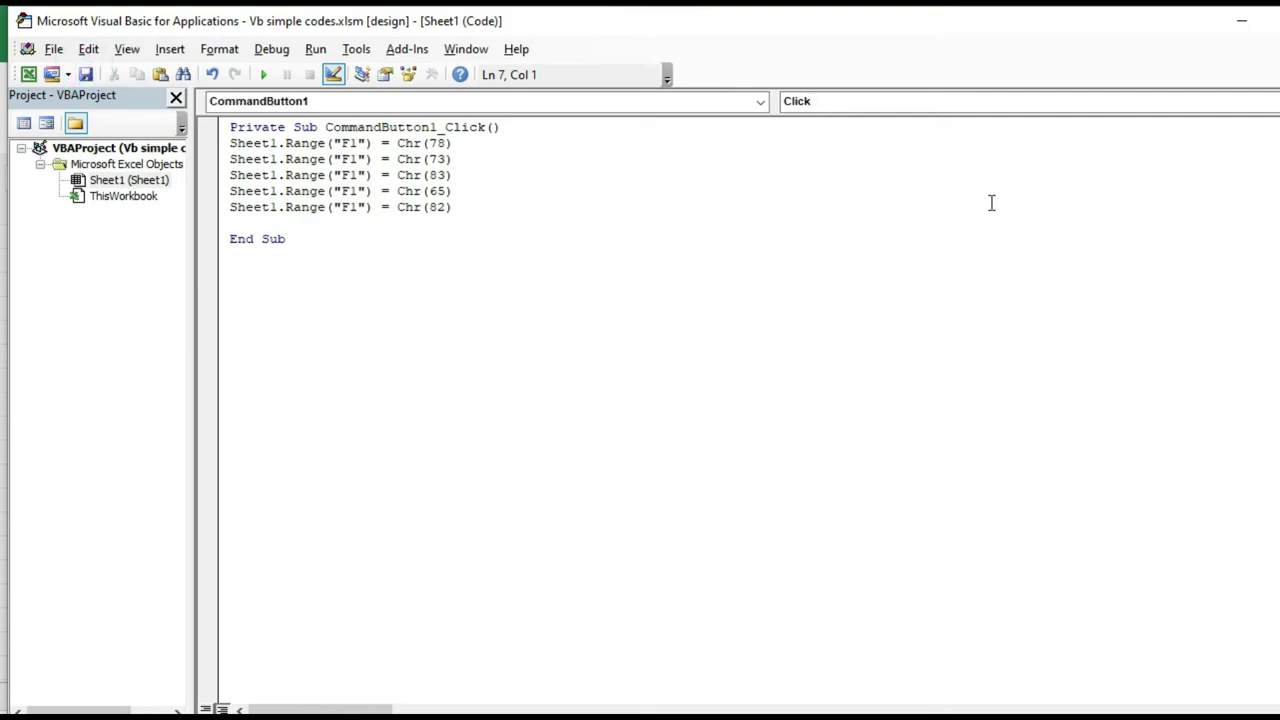
key(ctrl+F4)
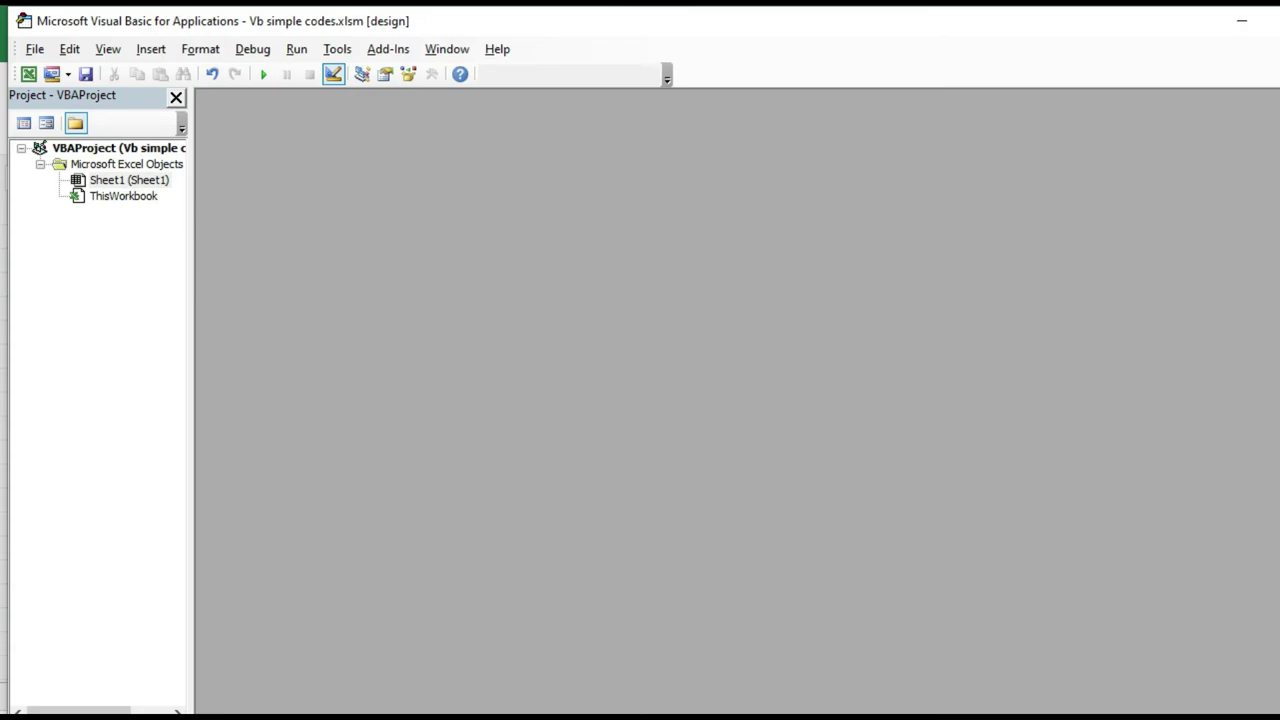
key(alt+F11)
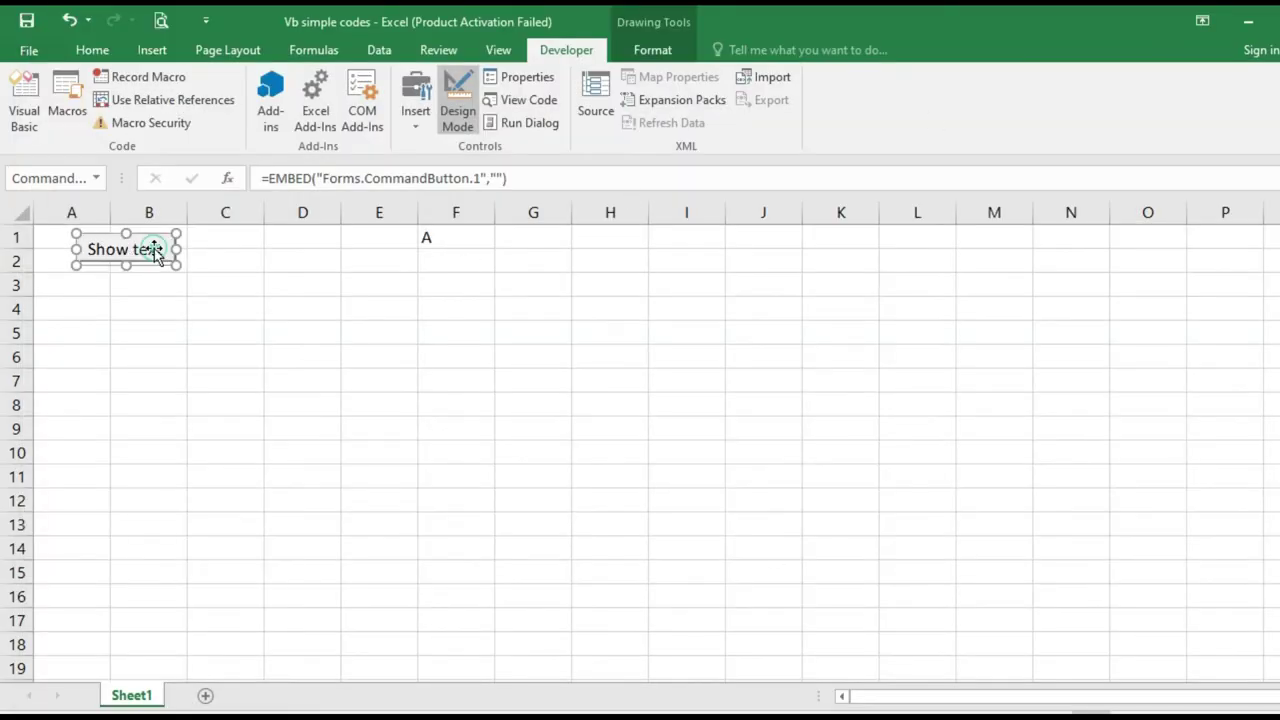
Change the cell references on lines two to five to F2, F3, F4 and F5, then return to Excel
double_click(153, 250)
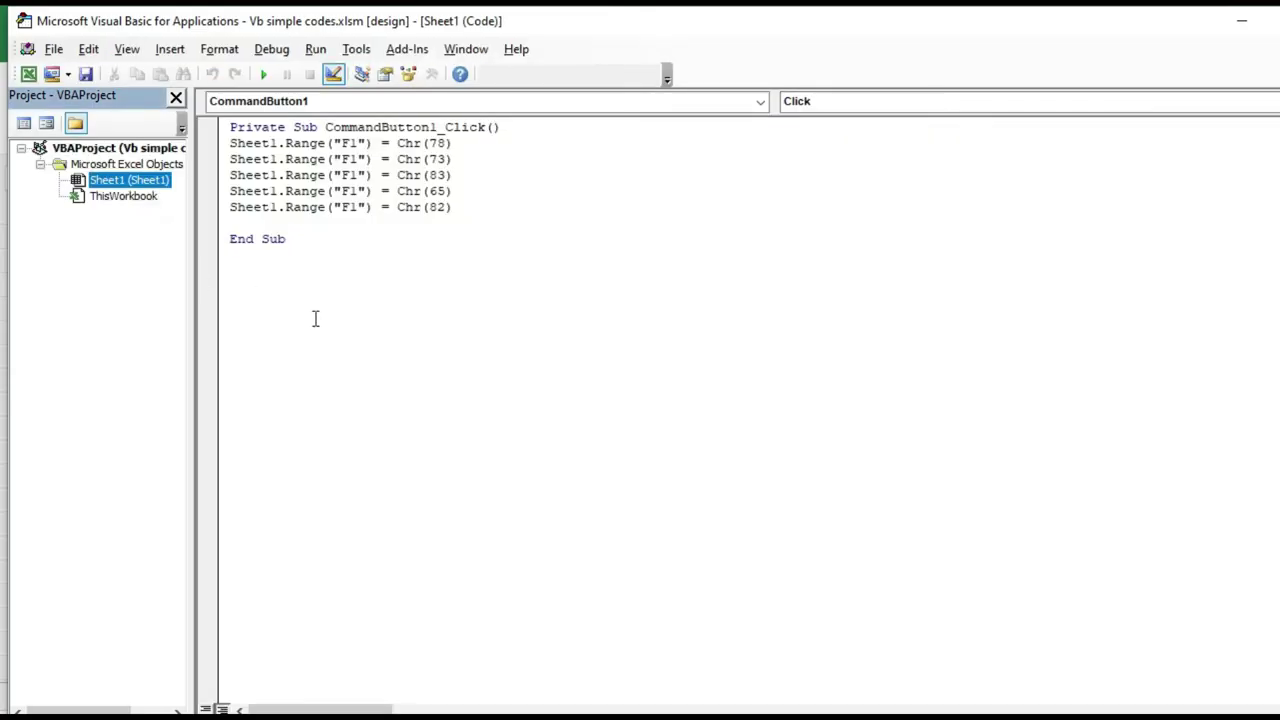
key(Down)
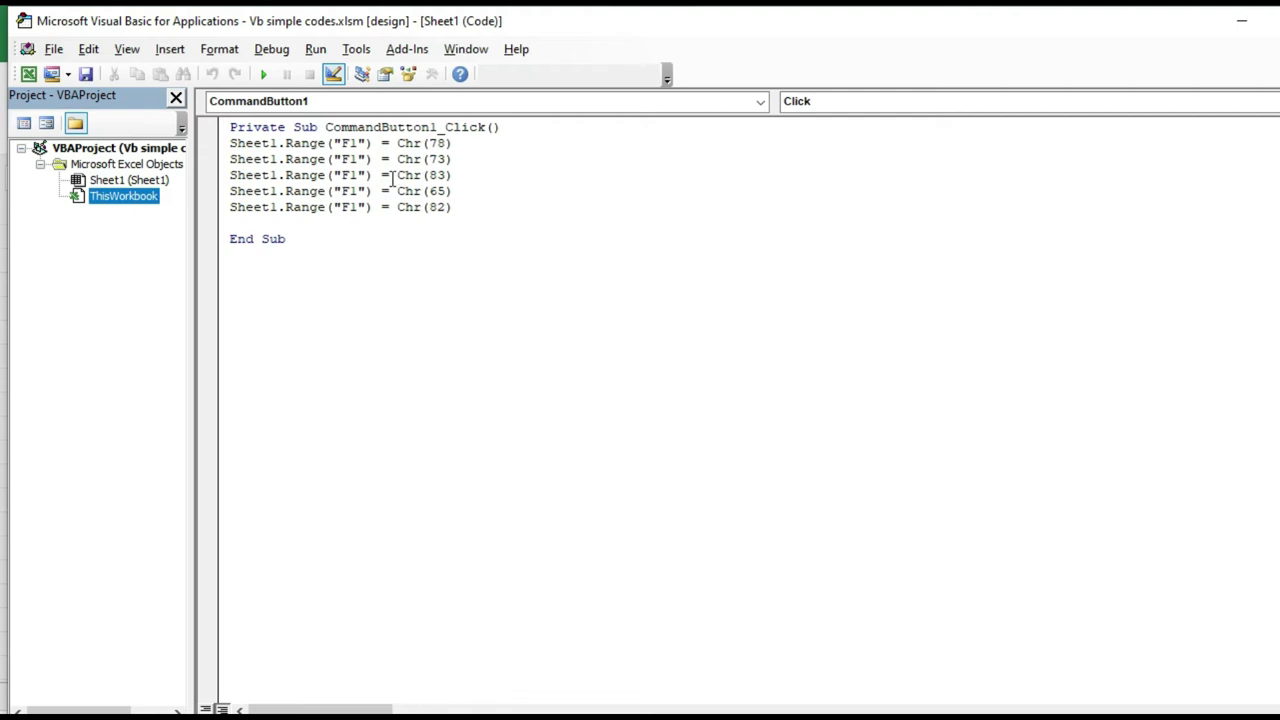
click(353, 157)
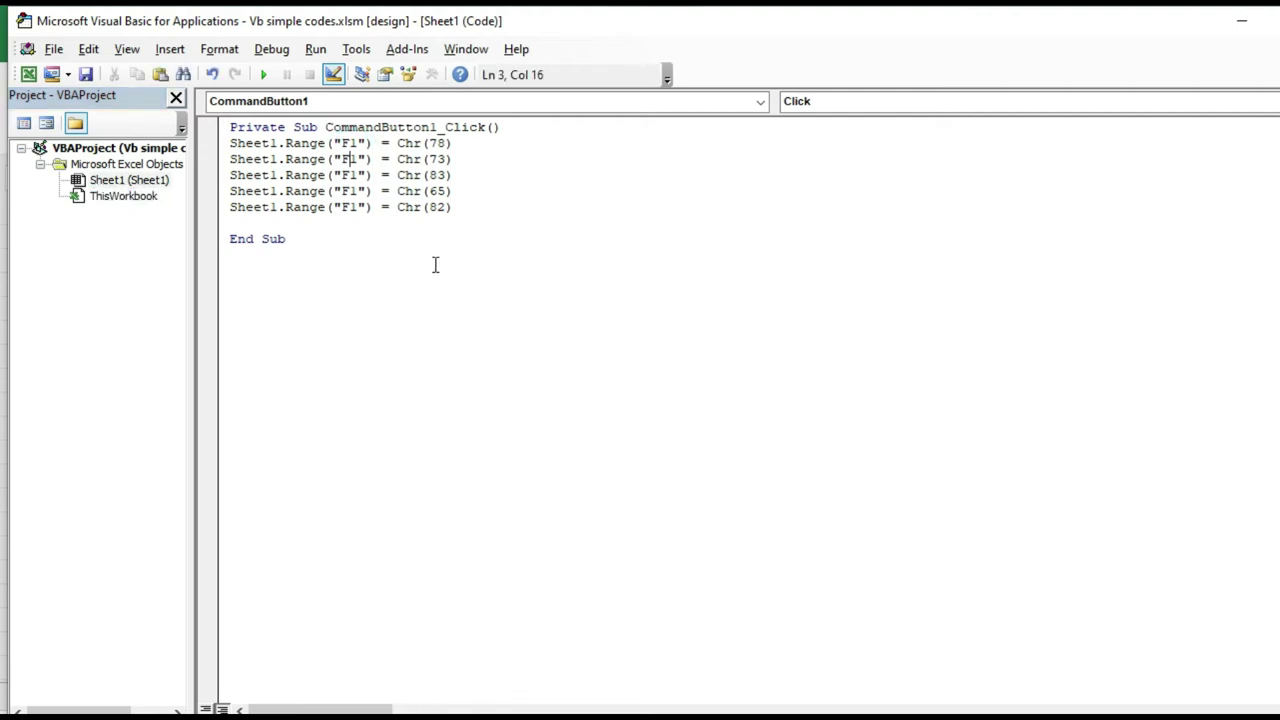
key(Right)
key(BackSpace)
text(2)
key(Down)
key(BackSpace)
text(3)
key(Down)
key(BackSpace)
text(4)
key(Down)
key(BackSpace)
text(5)
key(Down)
key(alt+q)
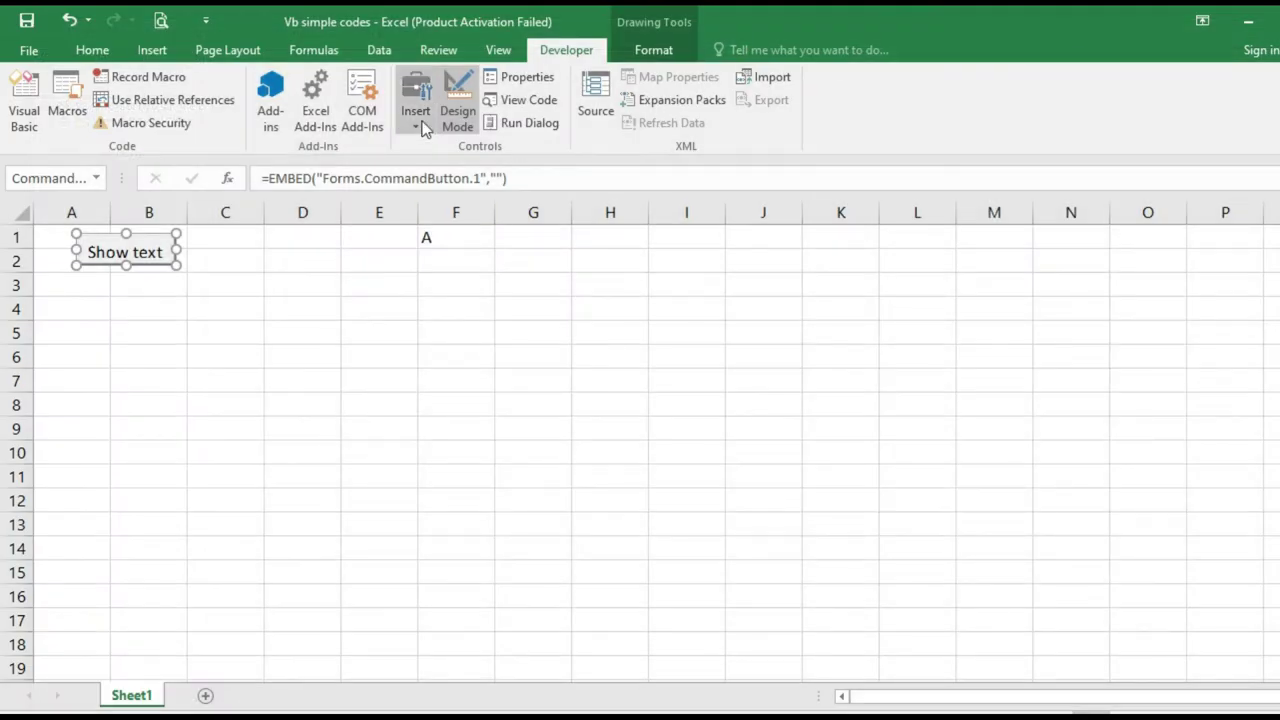
Turn off Design Mode and run Show text, filling F1:F5 with N, I, S, A, R
click(458, 110)
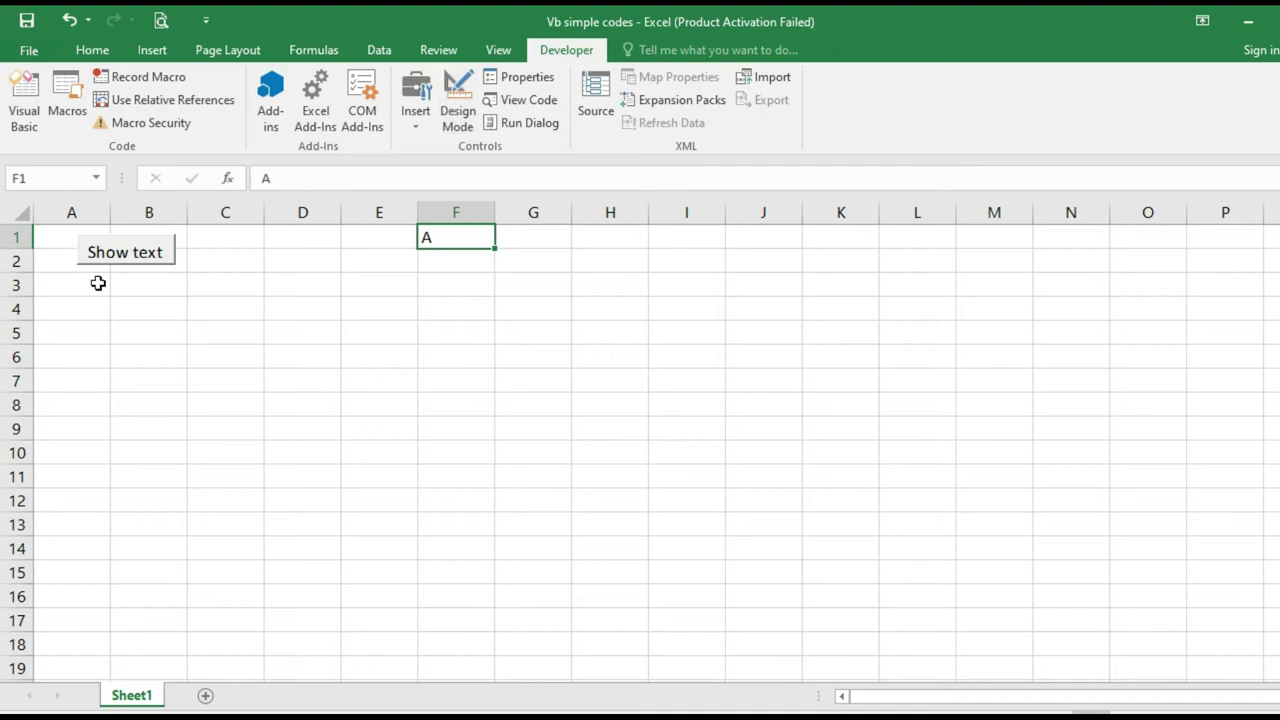
click(145, 260)
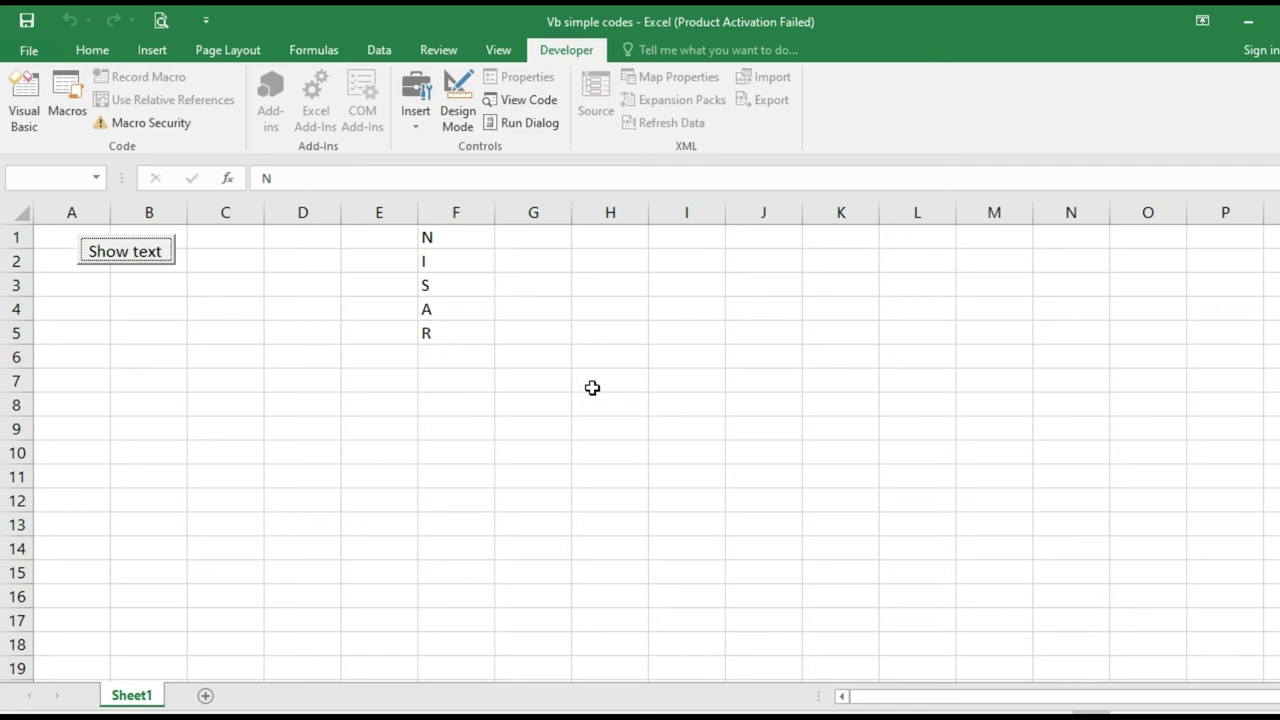
Insert a second ActiveX command button drawn over cells A4:B5
click(415, 135)
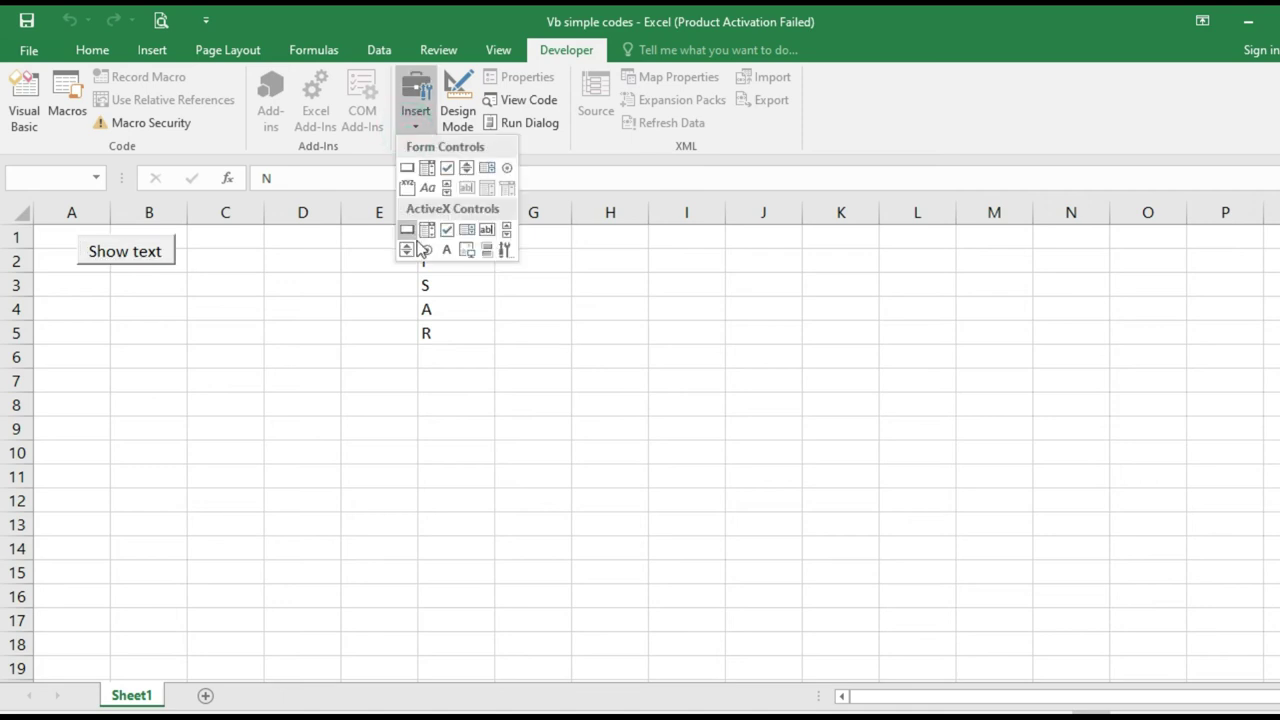
click(407, 229)
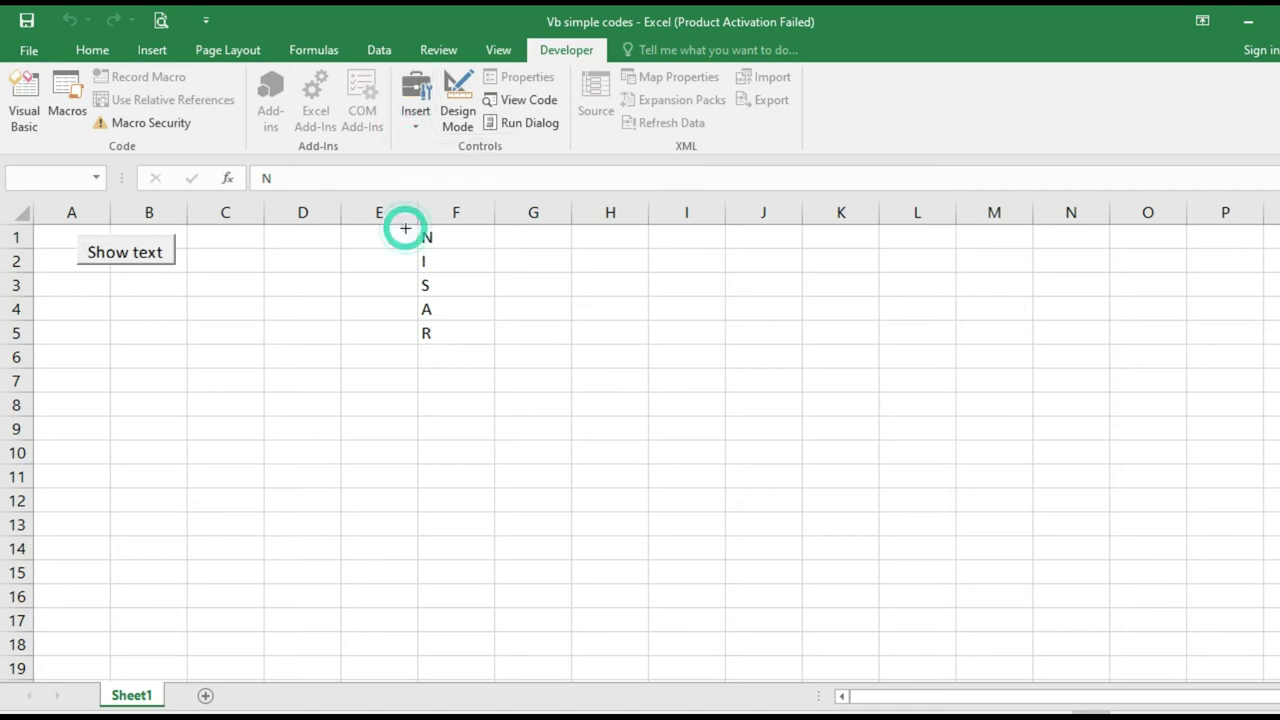
click(72, 309)
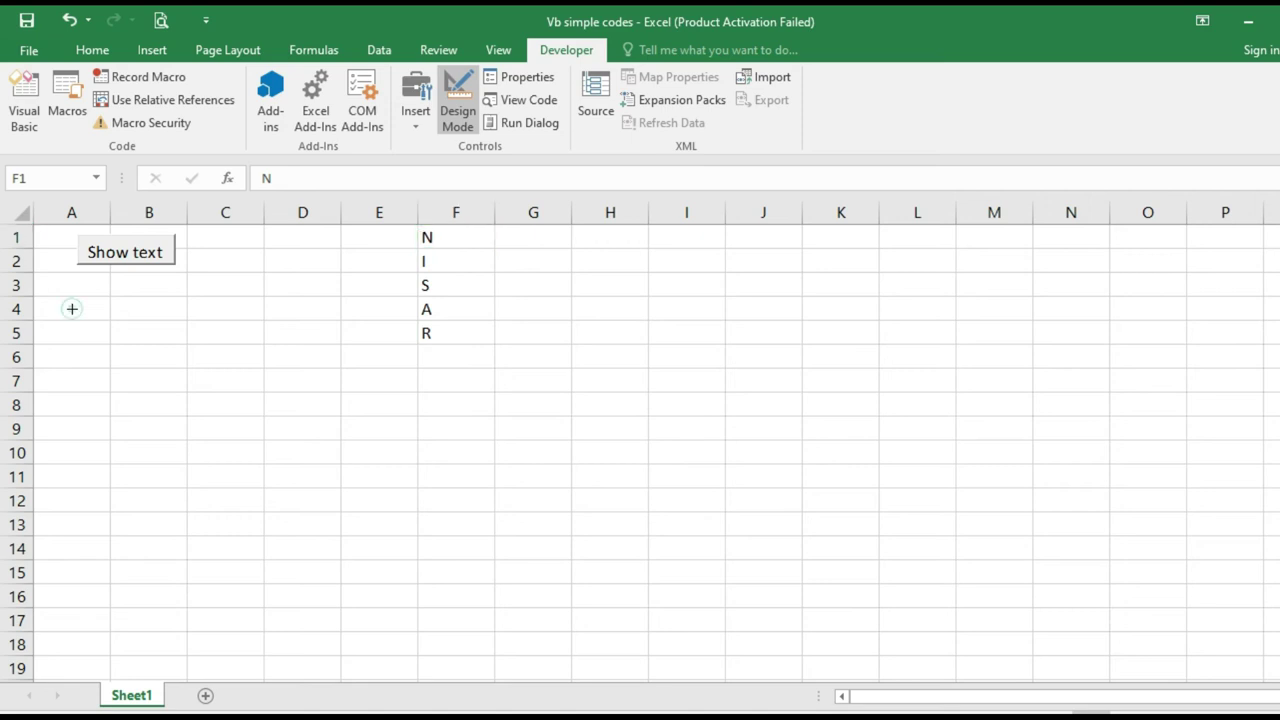
drag(72, 309, 175, 343)
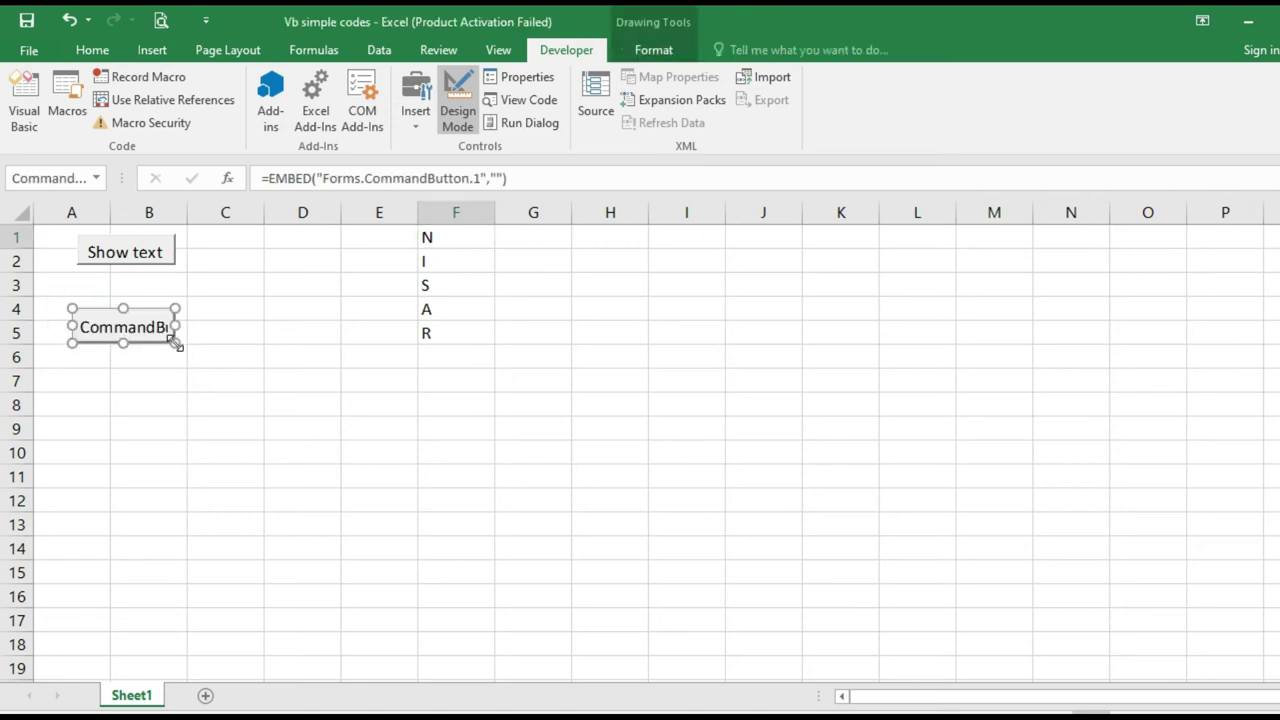
Set the new button's Caption property to 'clear text'
right_click(161, 334)
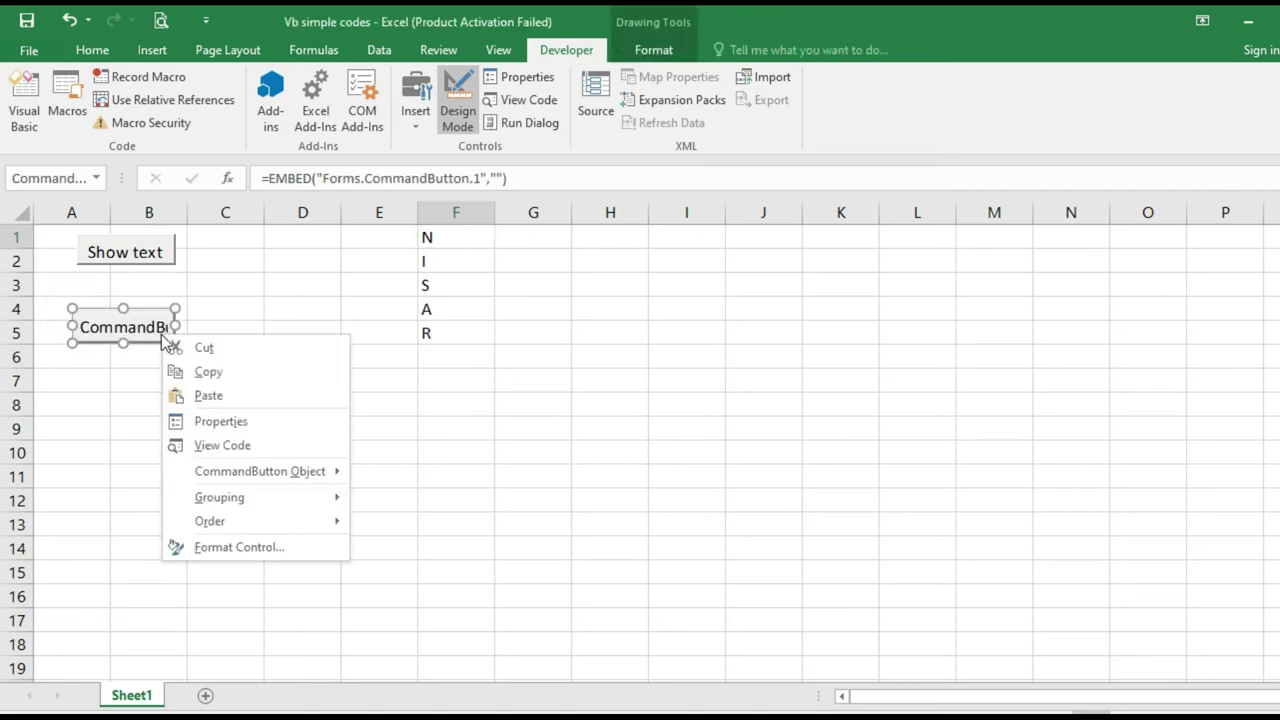
click(221, 421)
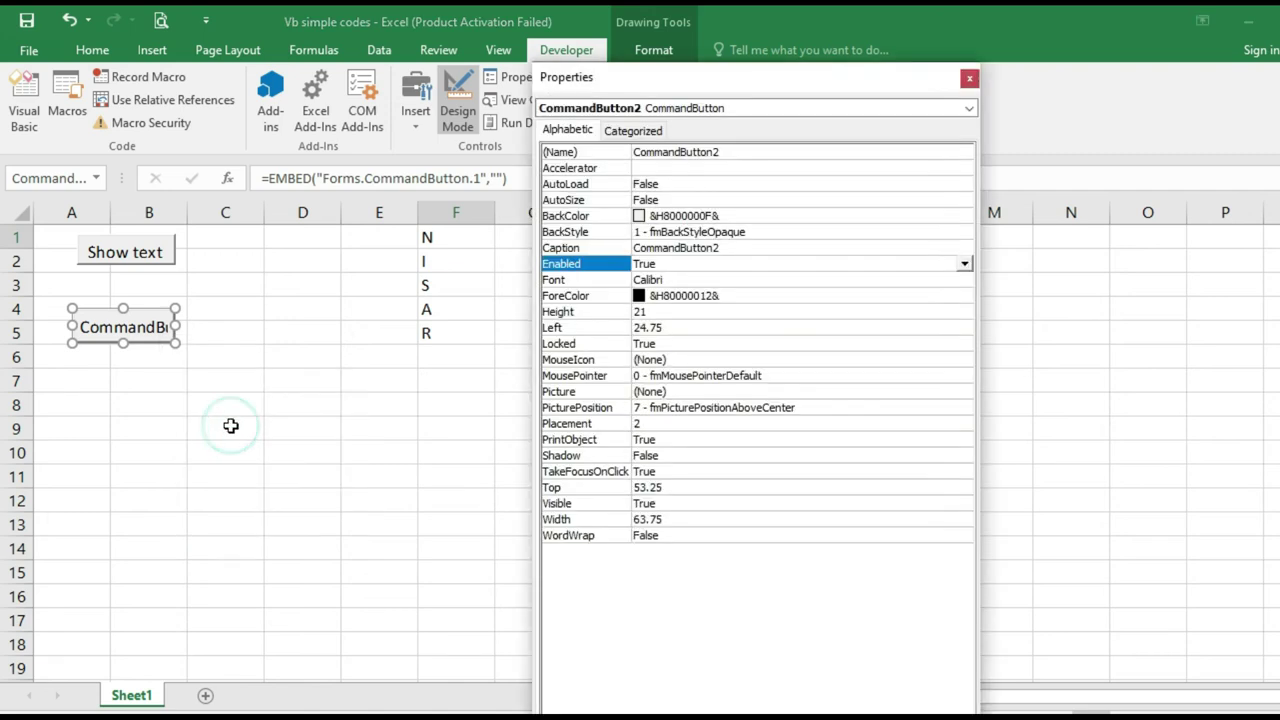
click(734, 247)
key(BackSpace)
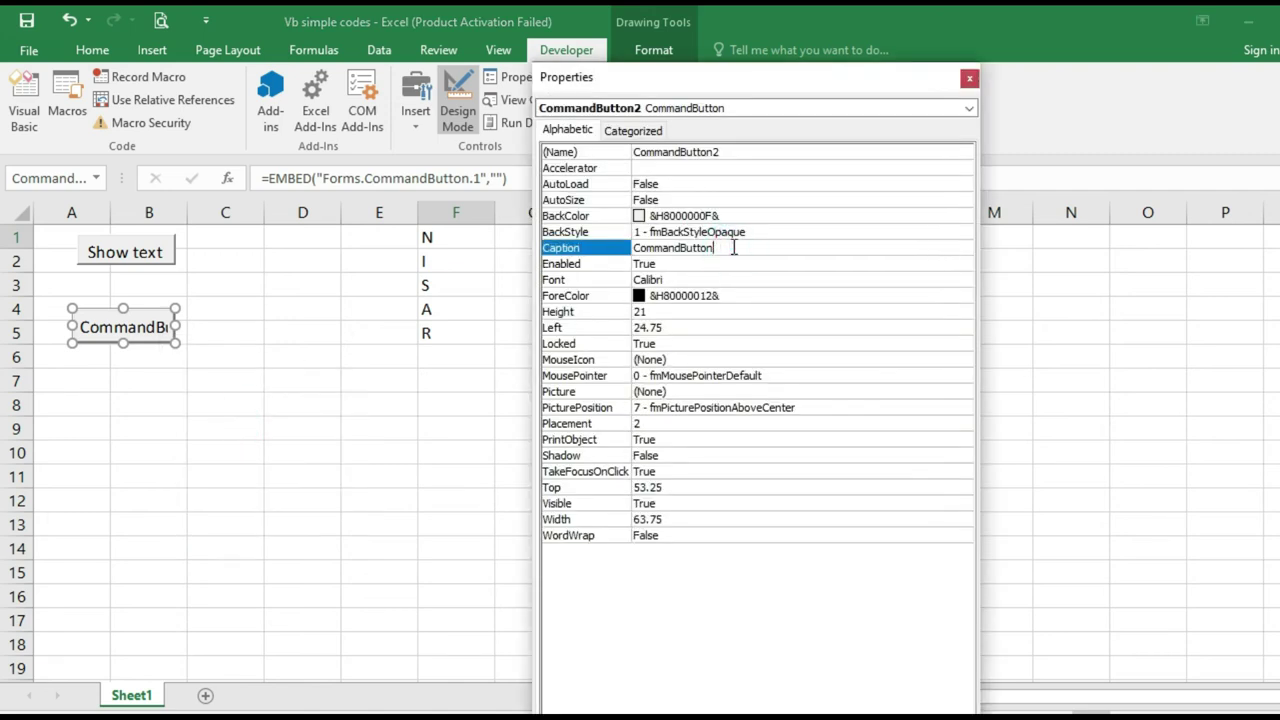
key(BackSpace)
key(BackSpace)
key(BackSpace)
key(BackSpace)
key(BackSpace)
key(BackSpace)
key(BackSpace)
key(BackSpace)
key(BackSpace)
key(BackSpace)
key(BackSpace)
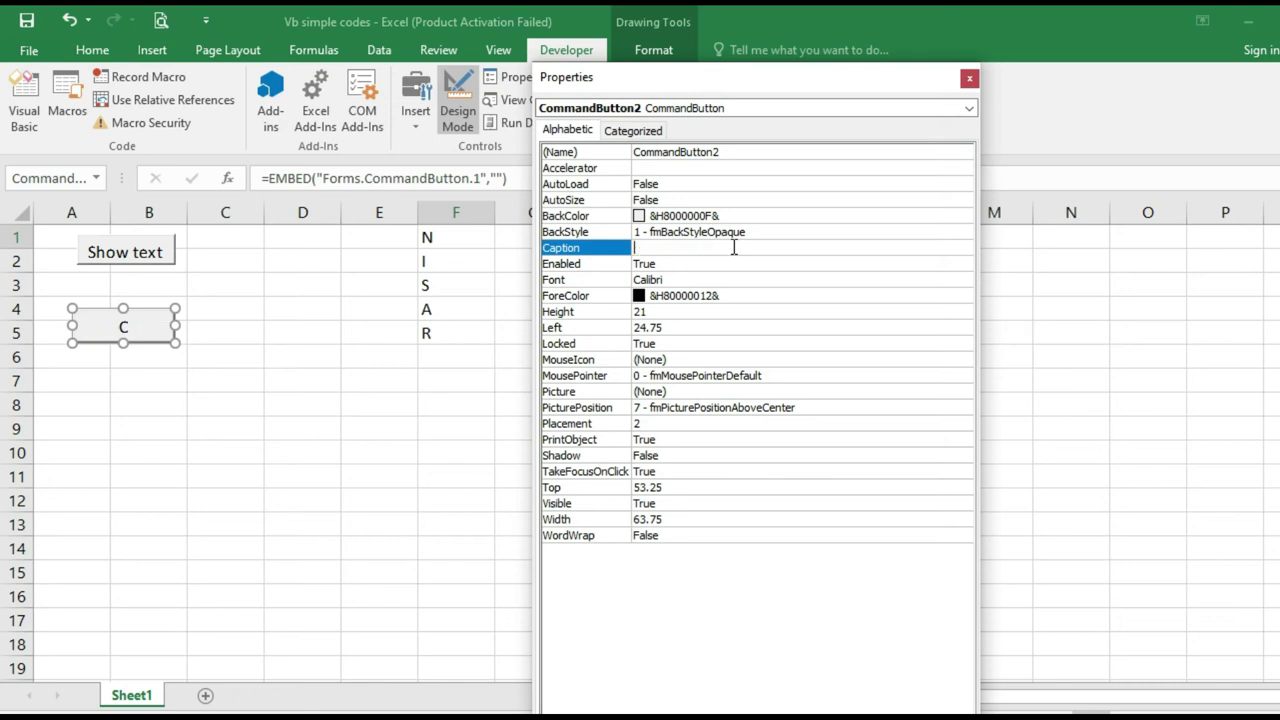
key(BackSpace)
text(clear )
text(text)
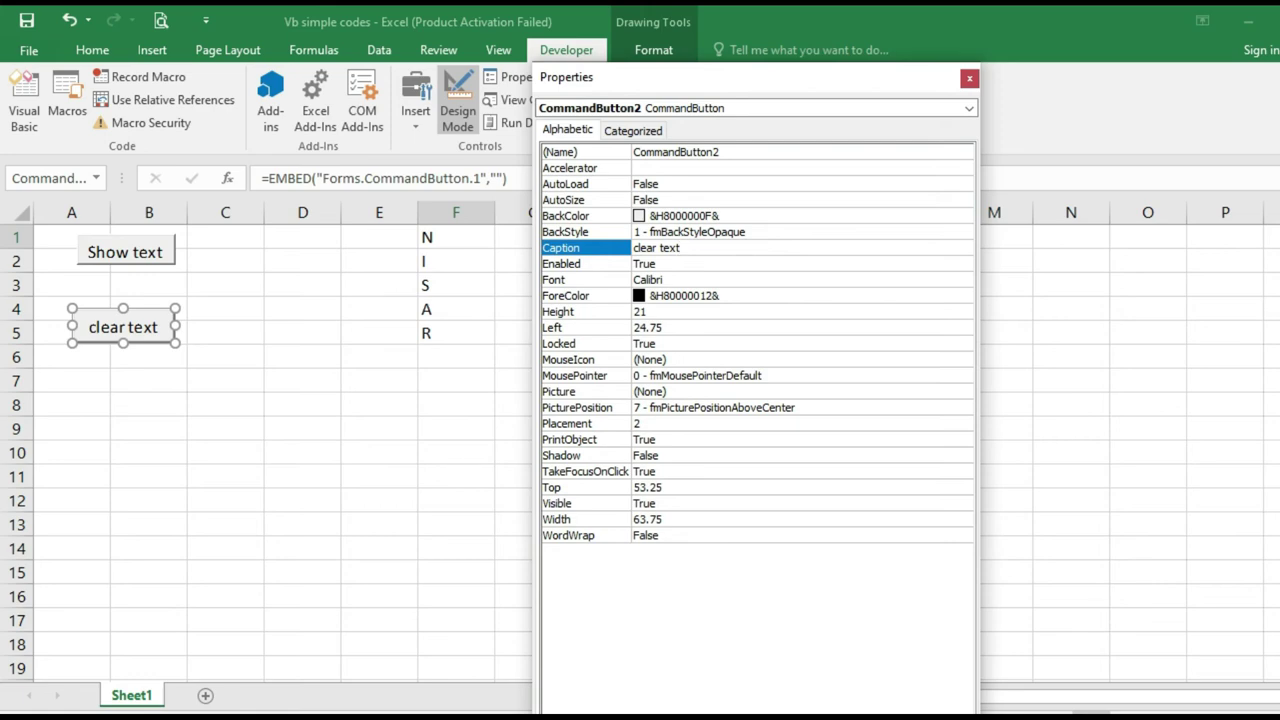
click(221, 390)
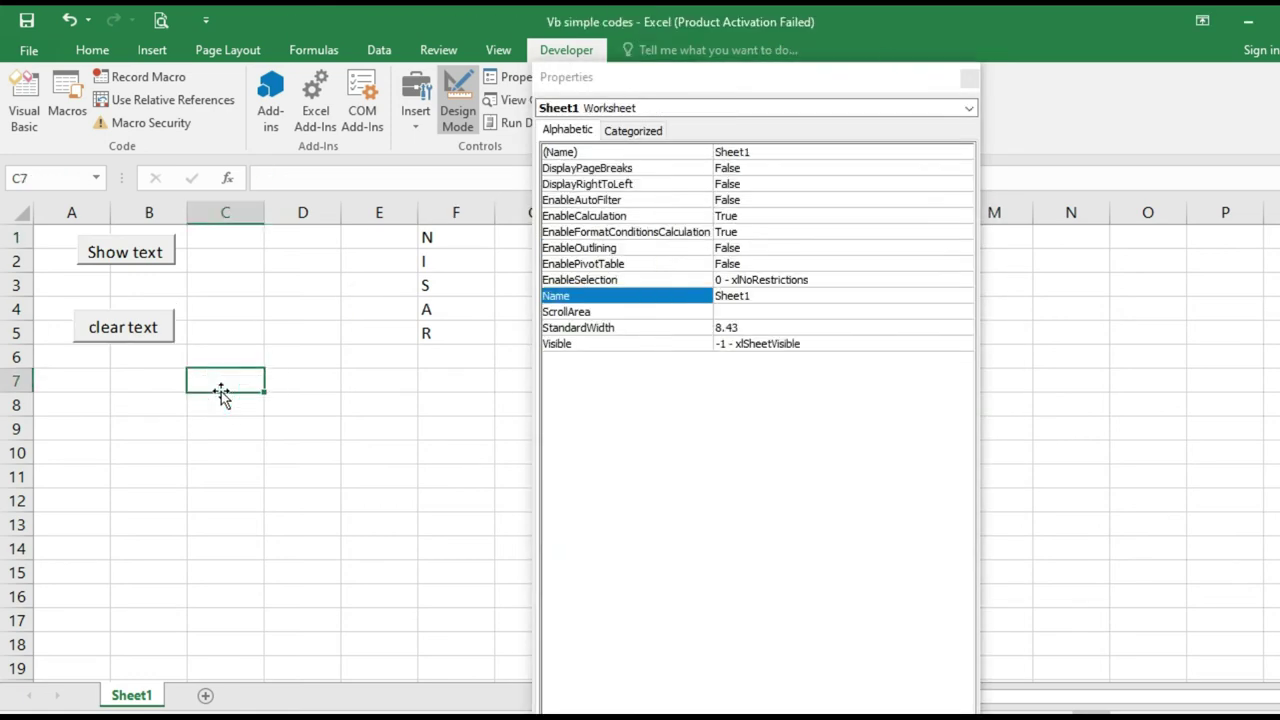
Give the clear text button the Click code Range("F1:F5") = "" and return to the worksheet
double_click(156, 331)
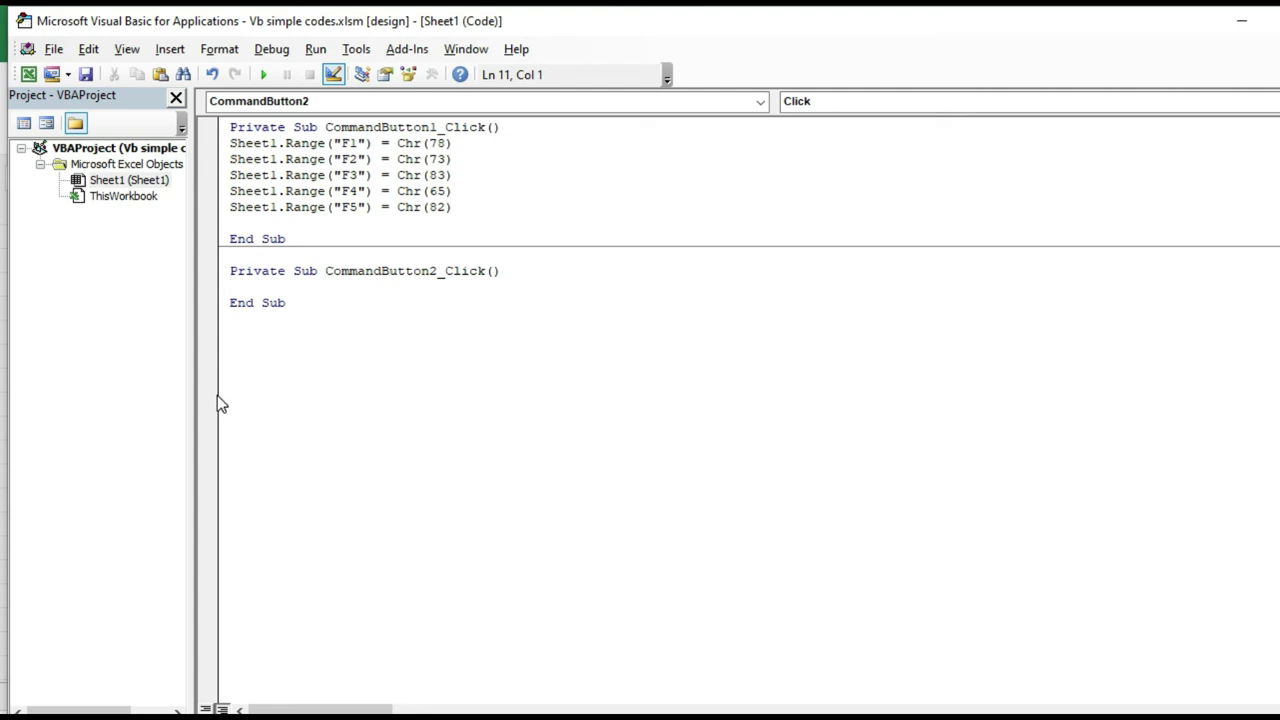
text(ran)
text(ge)
text( ()
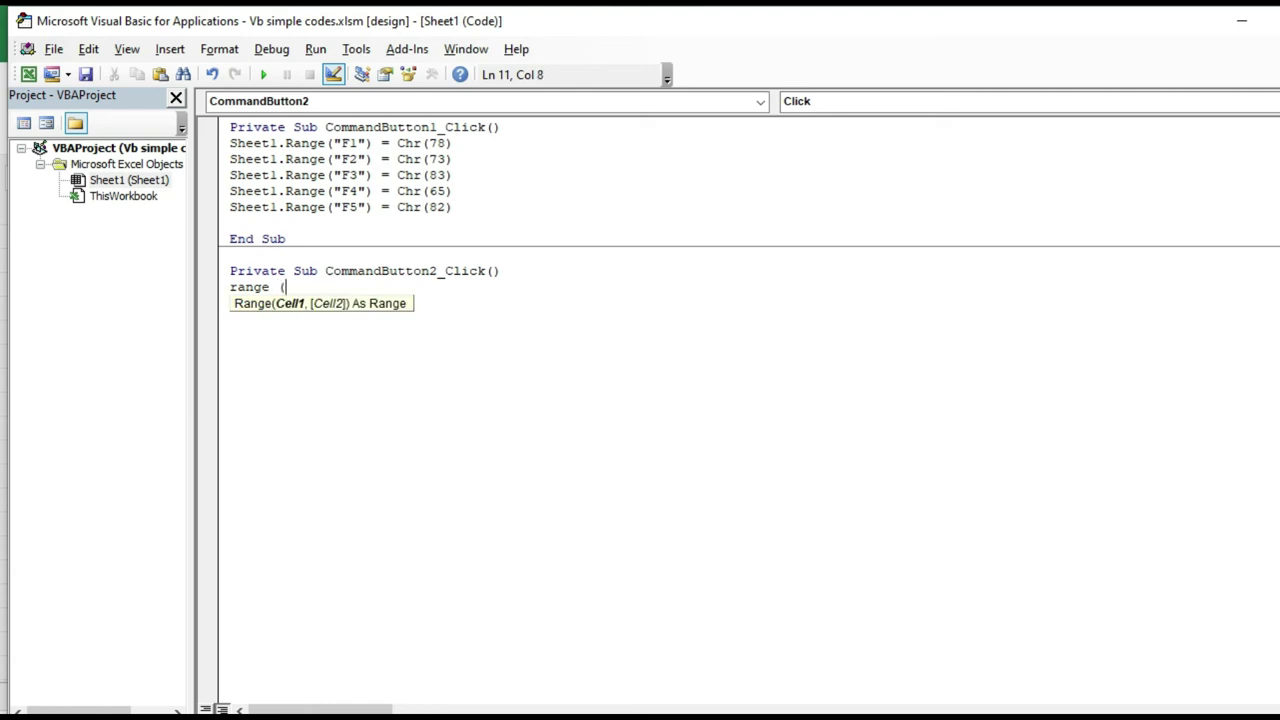
text(")
text(F)
text(1)
text(:)
text(F)
text(5)
text(")
text())
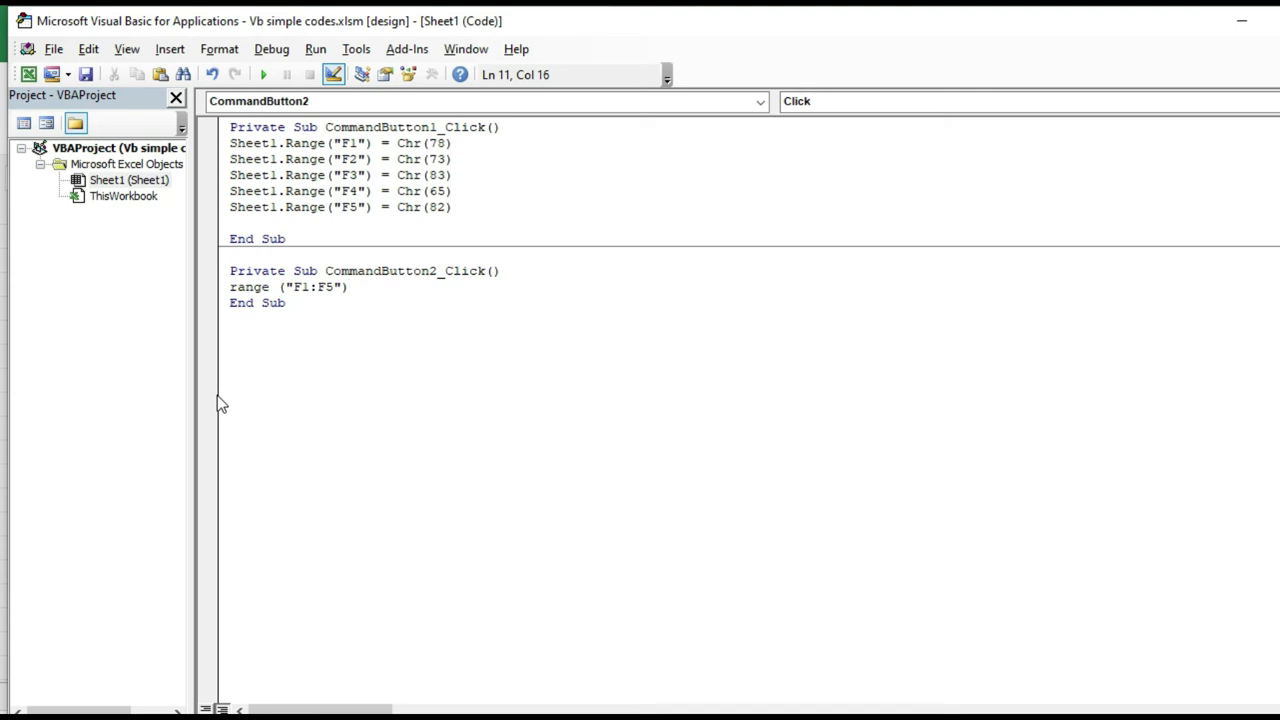
text(= )
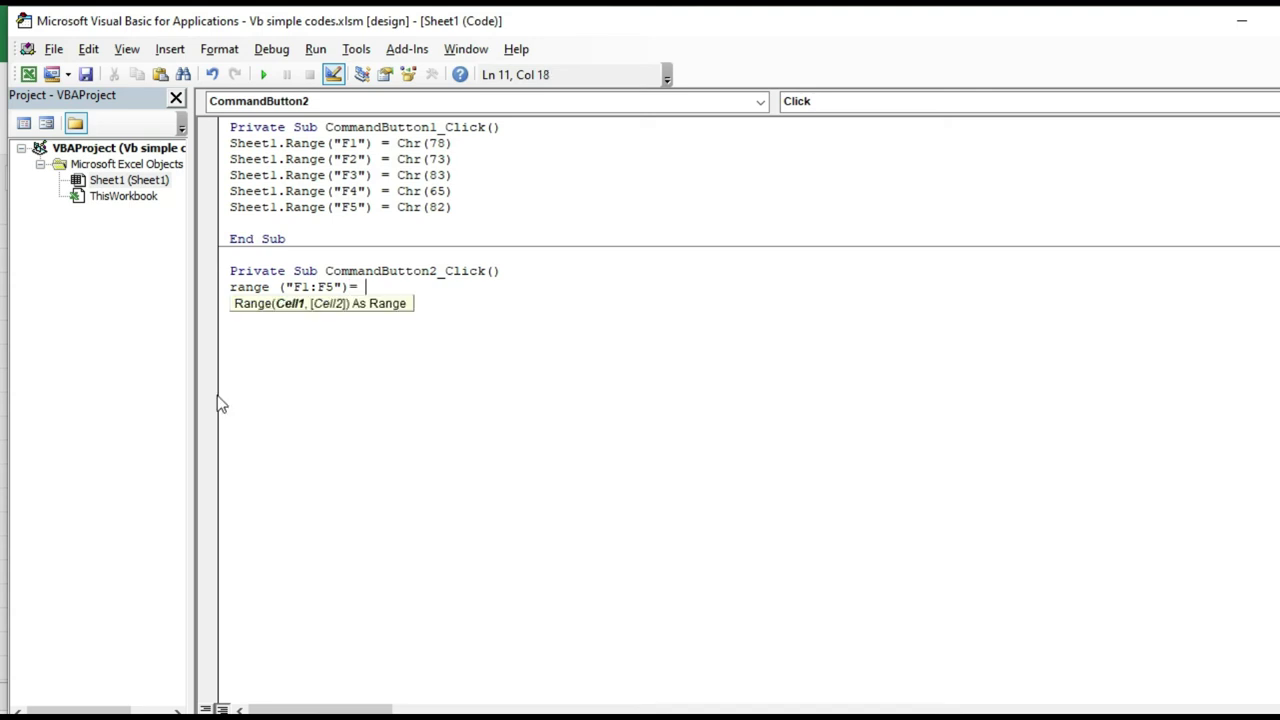
text(")
text(")
key(Down)
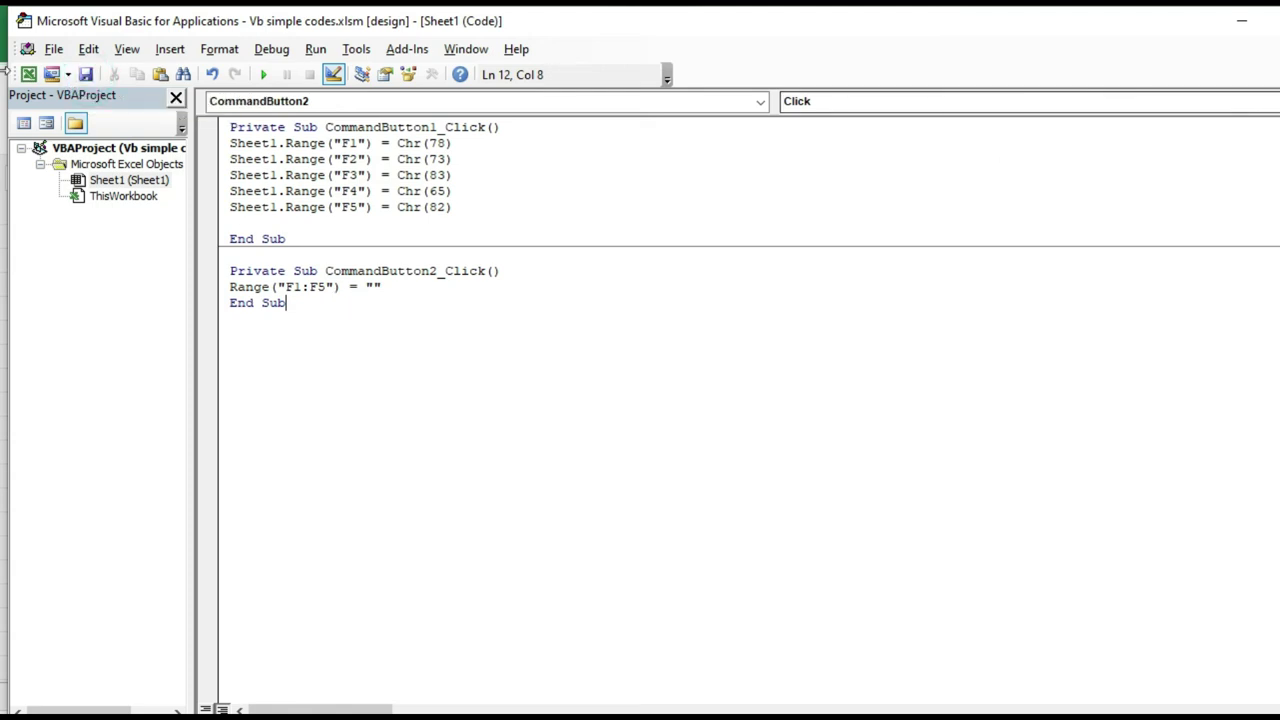
key(ctrl+F4)
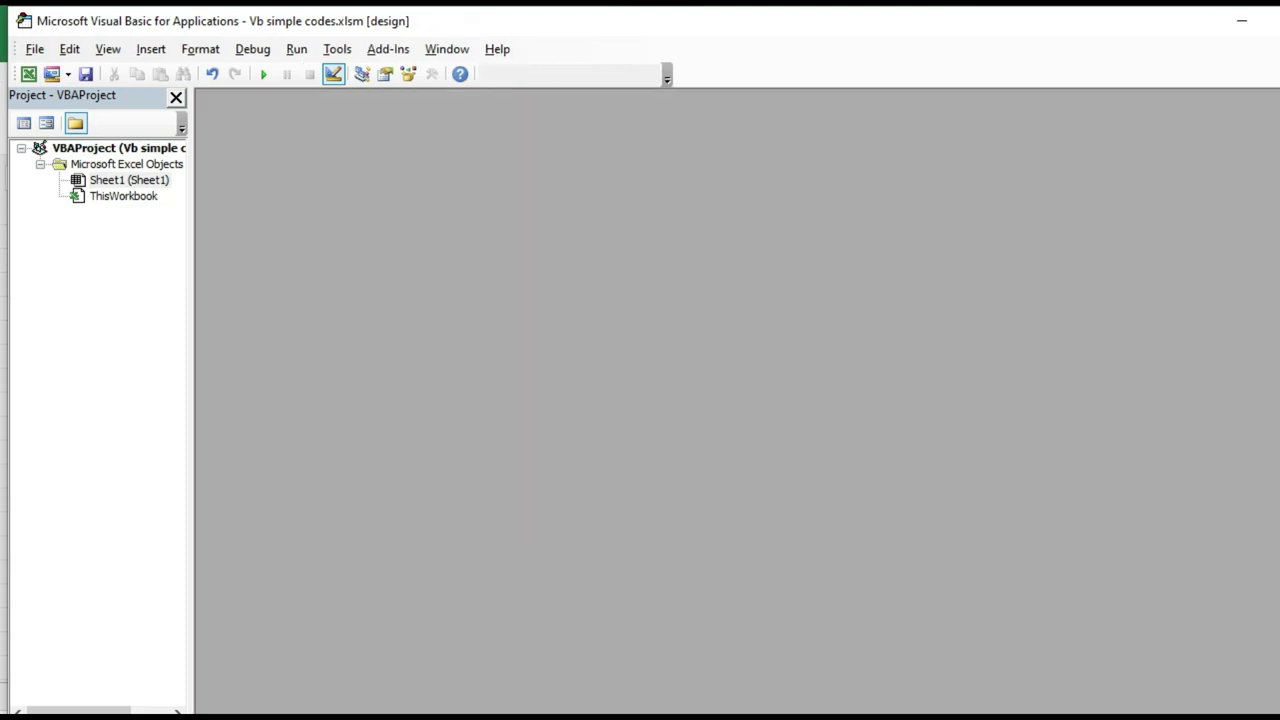
key(alt+F11)
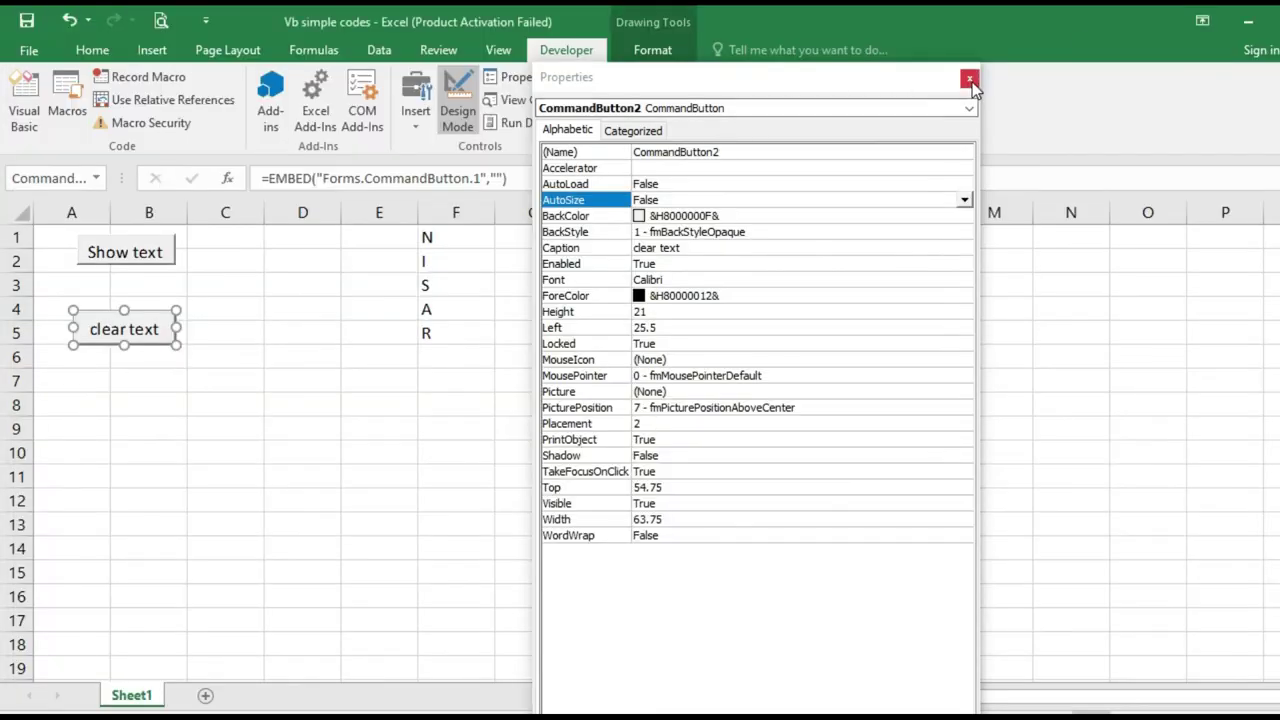
Leave Design Mode, then test: clear text empties F1:F5, Show text refills NISAR, clear text empties again
click(970, 79)
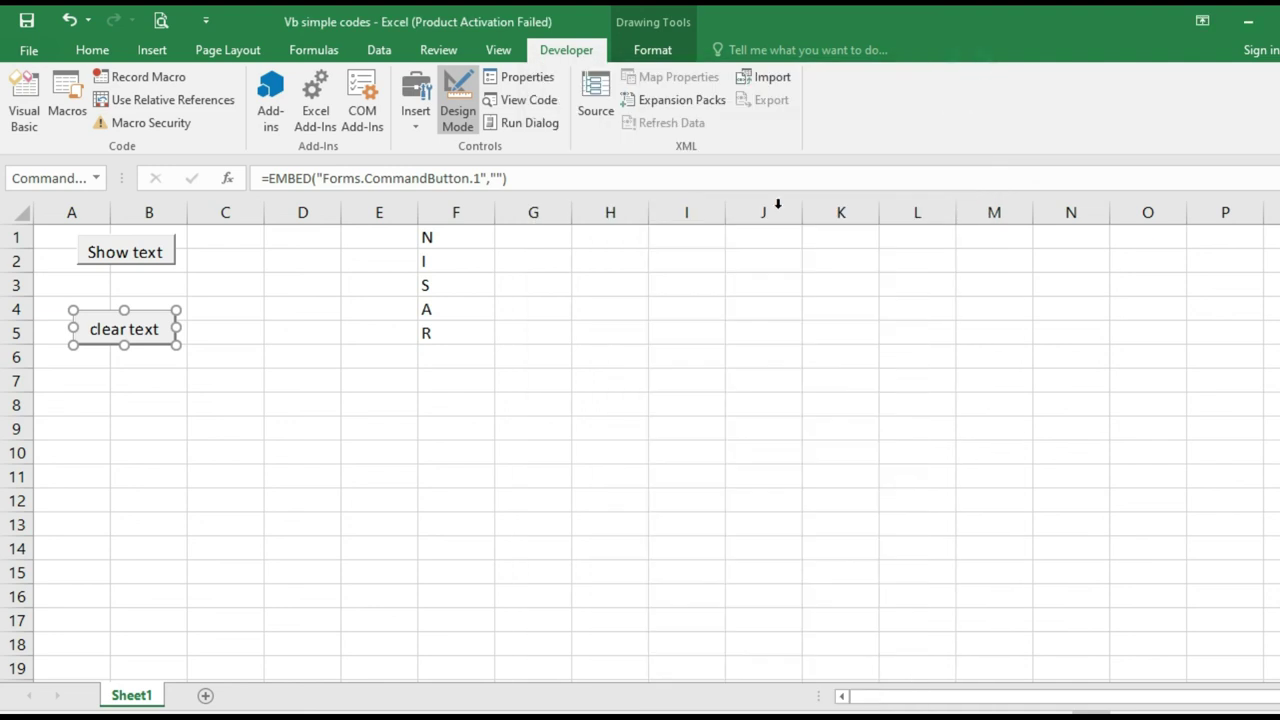
click(455, 117)
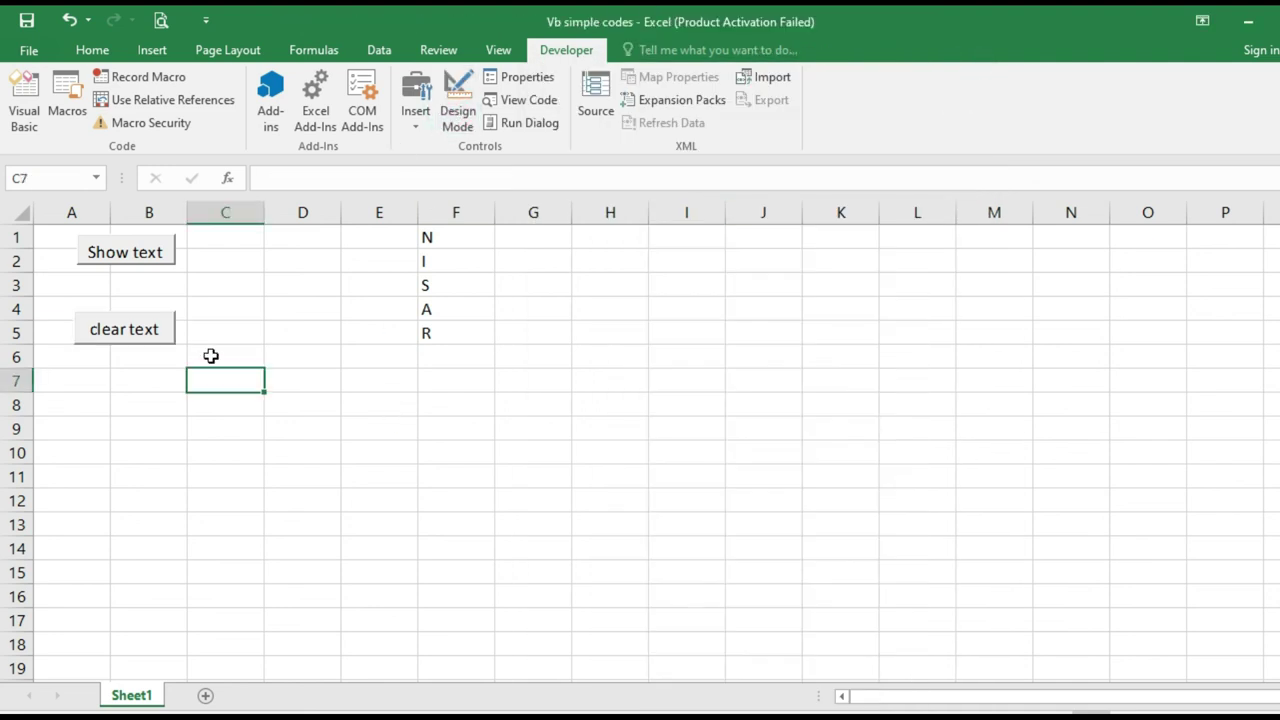
click(141, 337)
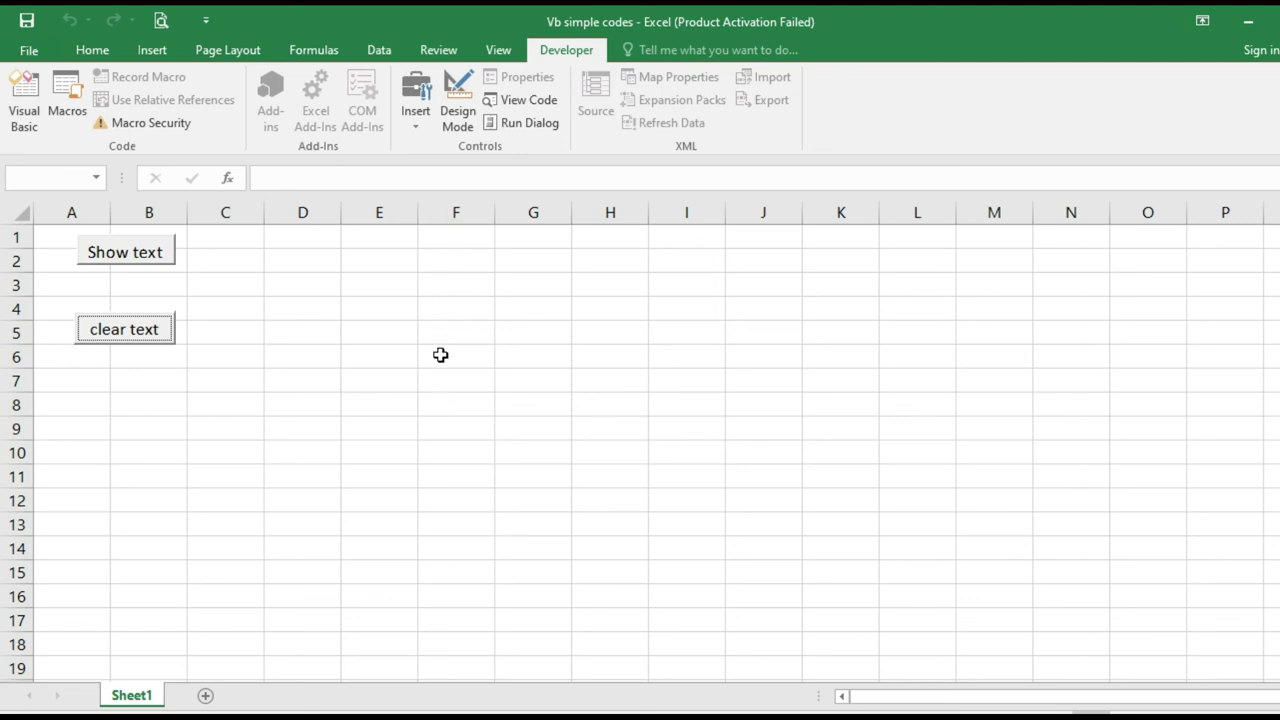
click(136, 262)
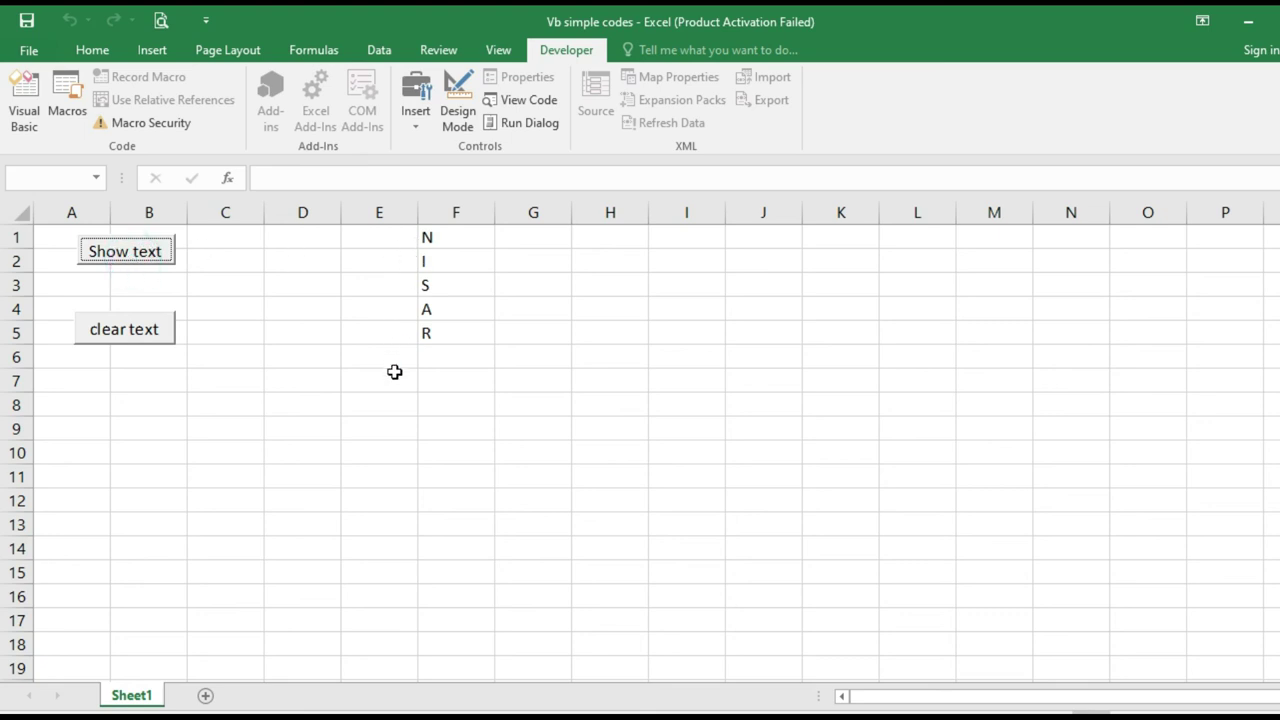
click(118, 331)
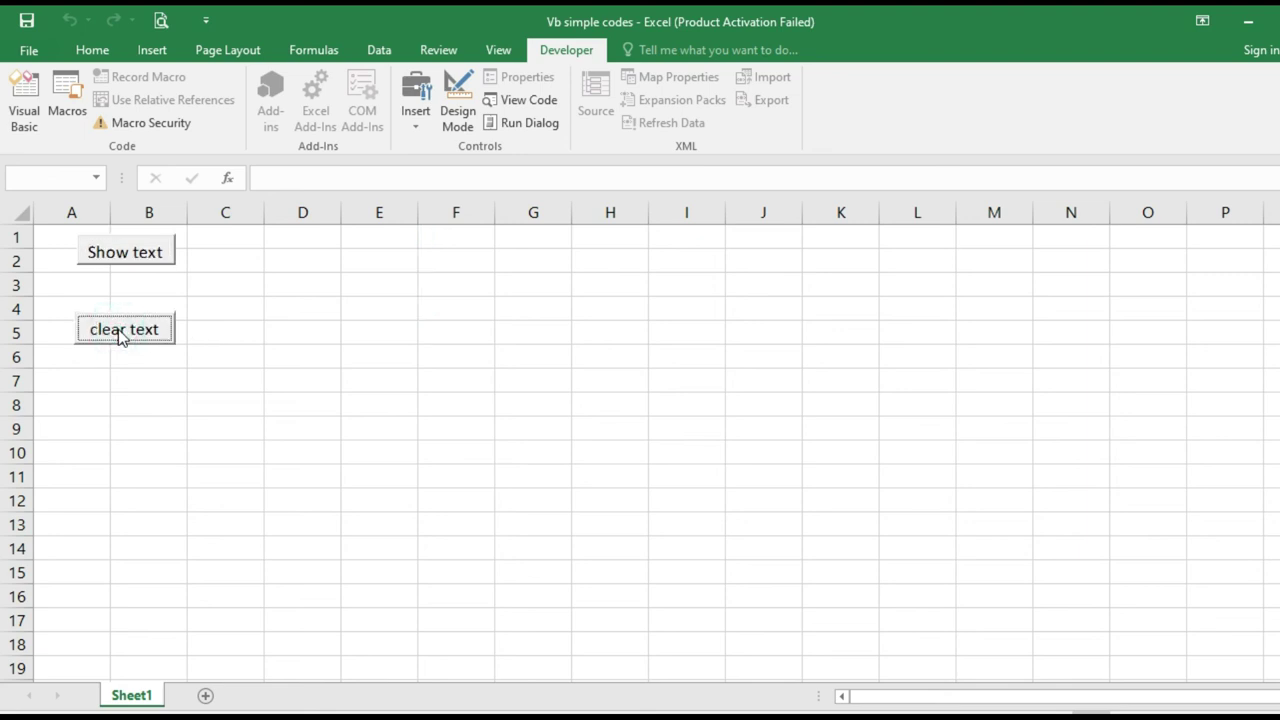
click(236, 329)
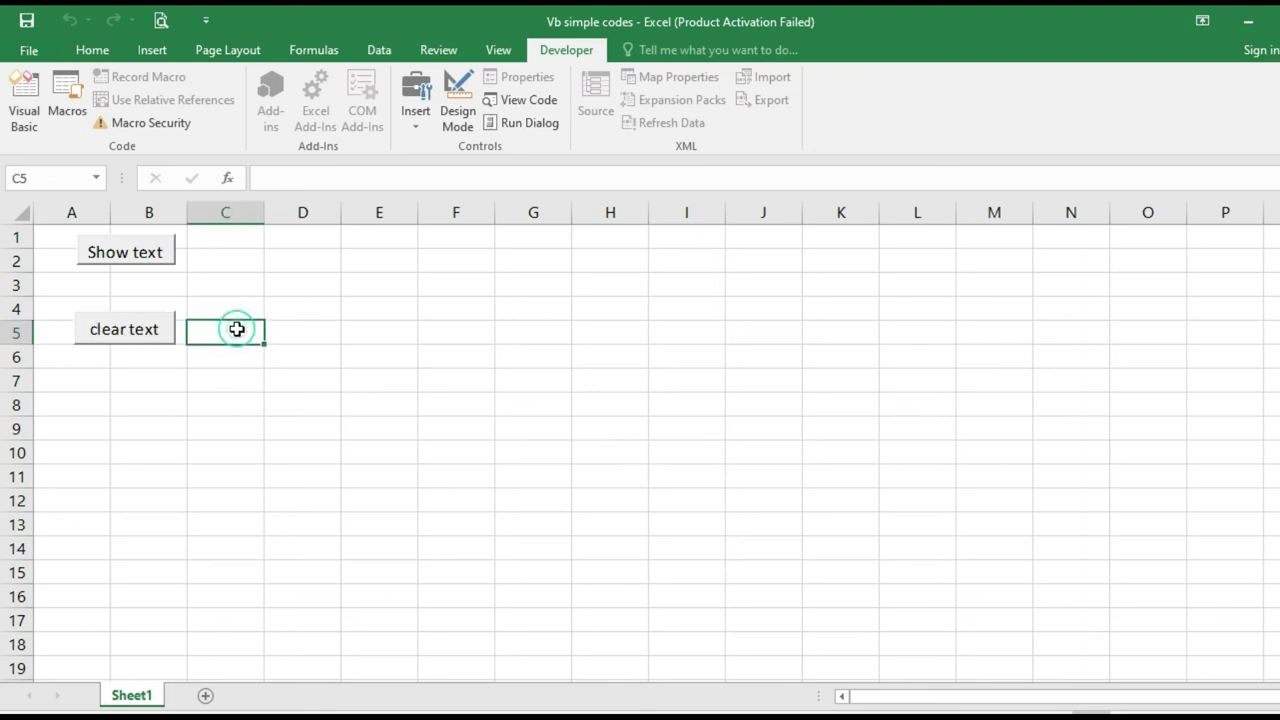